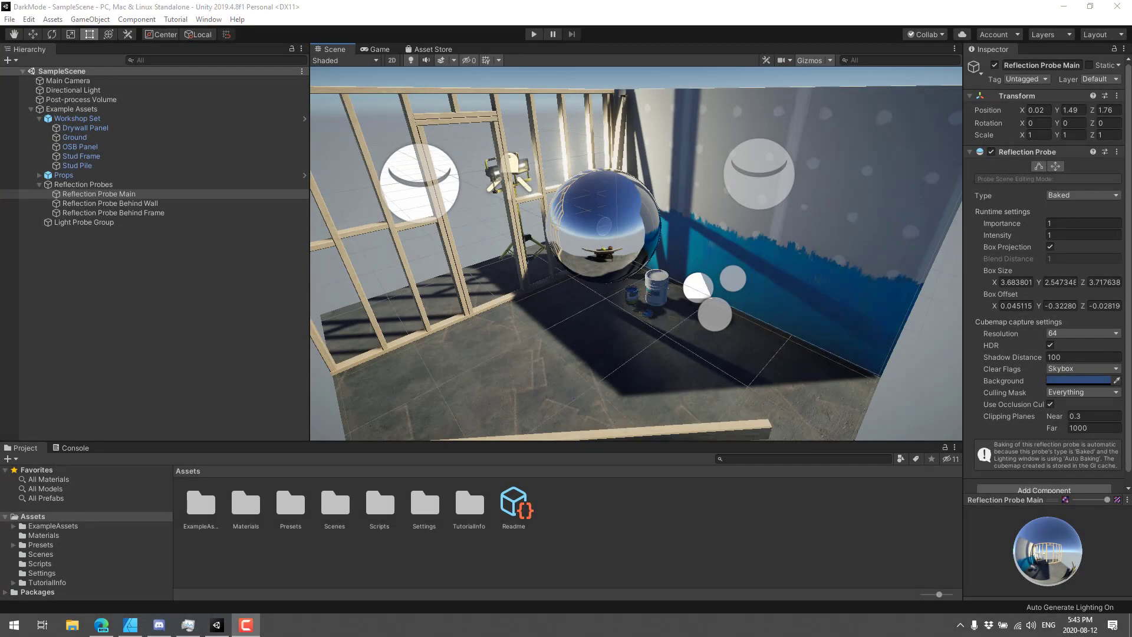
Scroll the 2019.4.8 release notes to the Dark Theme improvement, highlight it, and return to the top.
left_click(736, 10)
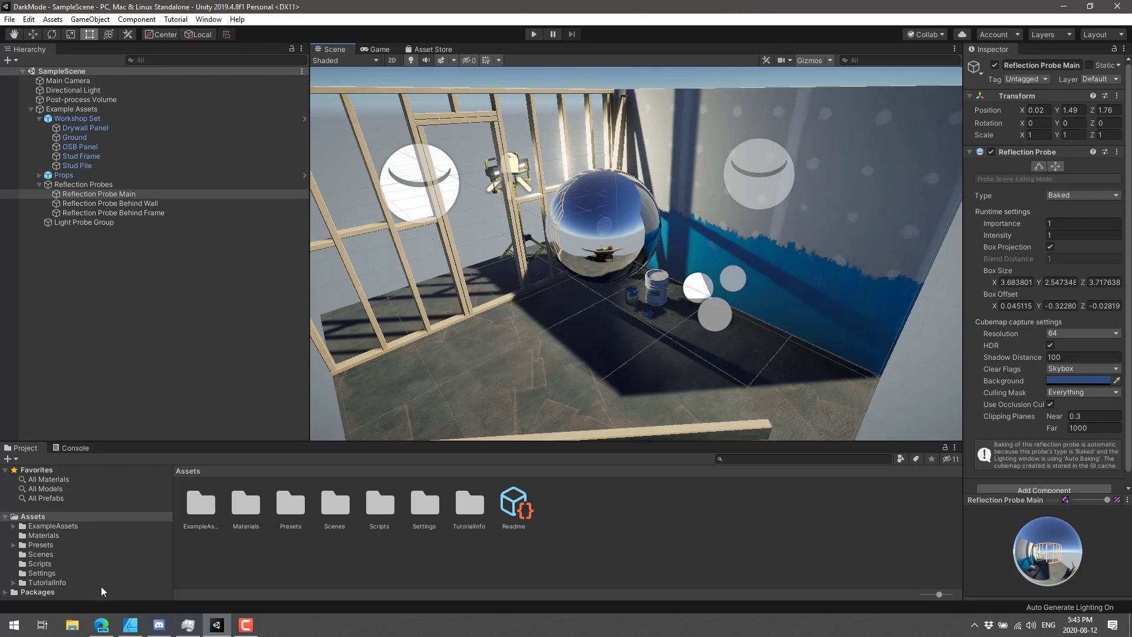
left_click(111, 620)
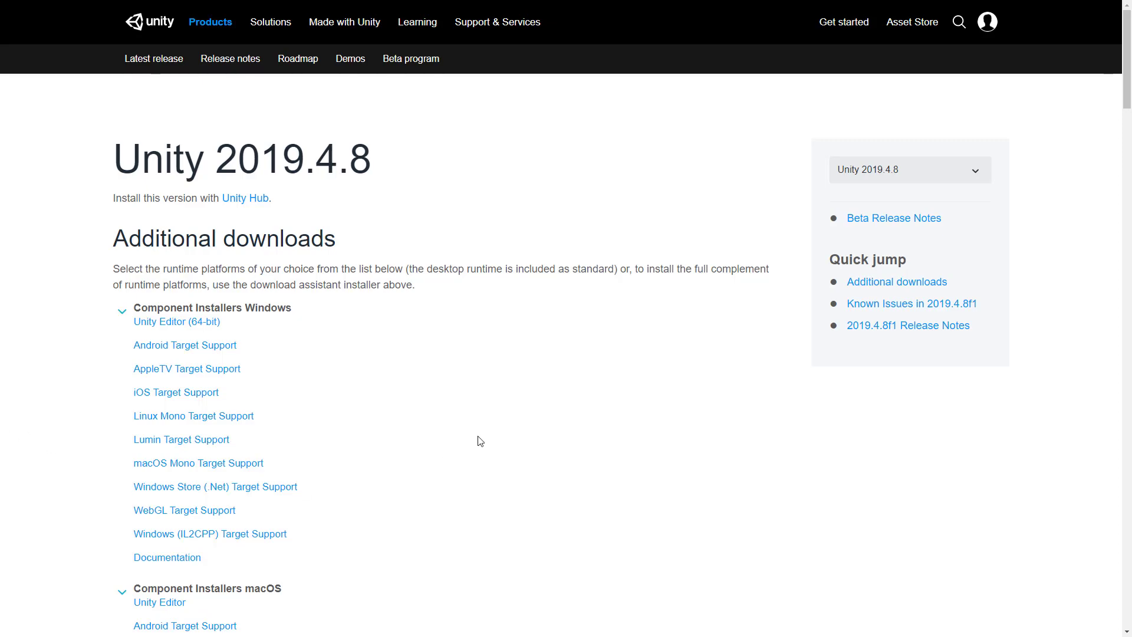
scroll(479, 441, "down", 10)
scroll(479, 440, "down", 10)
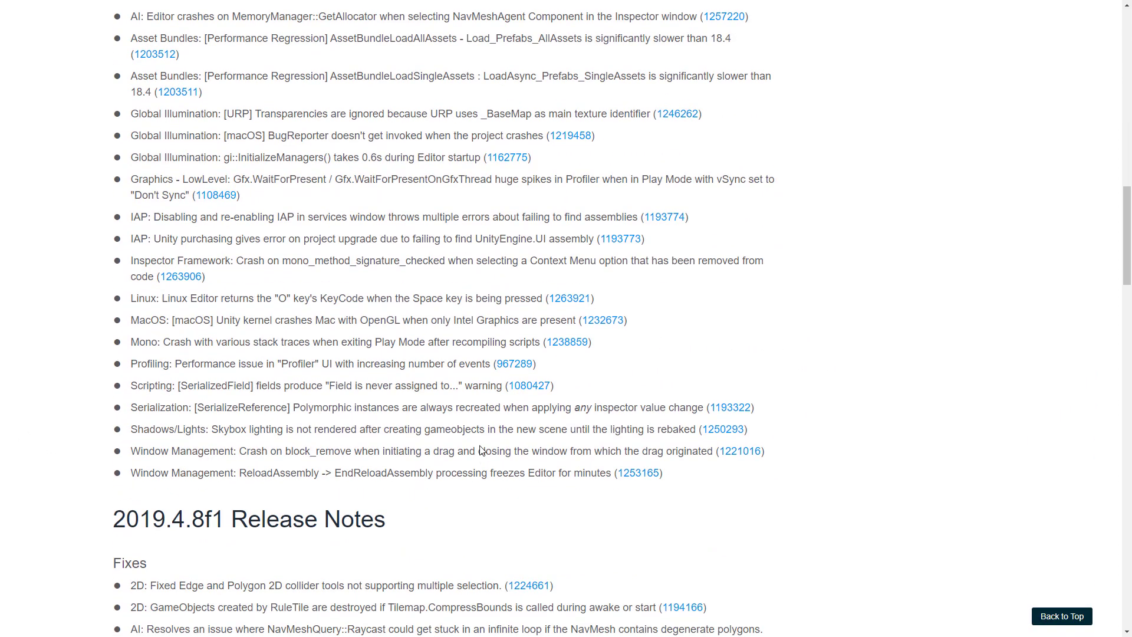
scroll(479, 448, "down", 5)
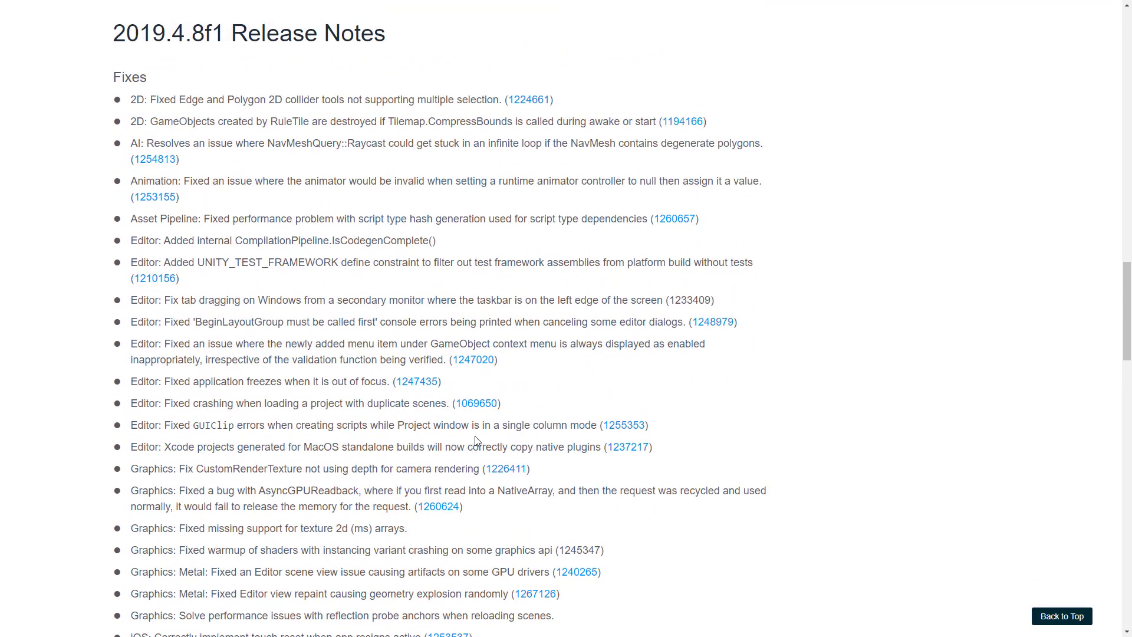
scroll(472, 454, "down", 5)
scroll(501, 428, "down", 8)
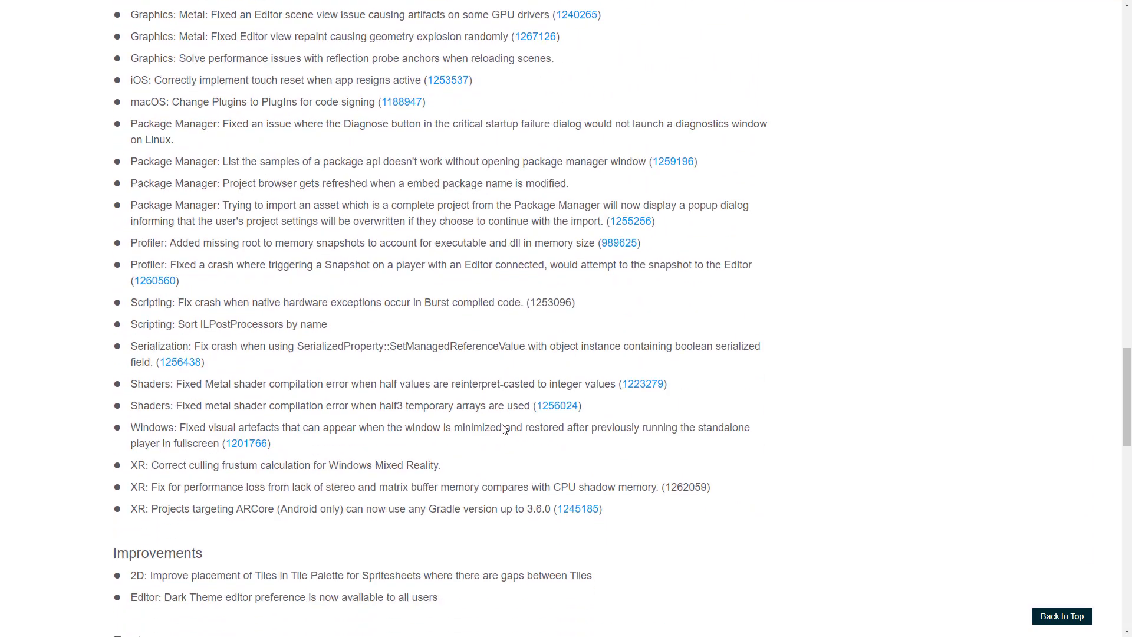
scroll(502, 429, "down", 2)
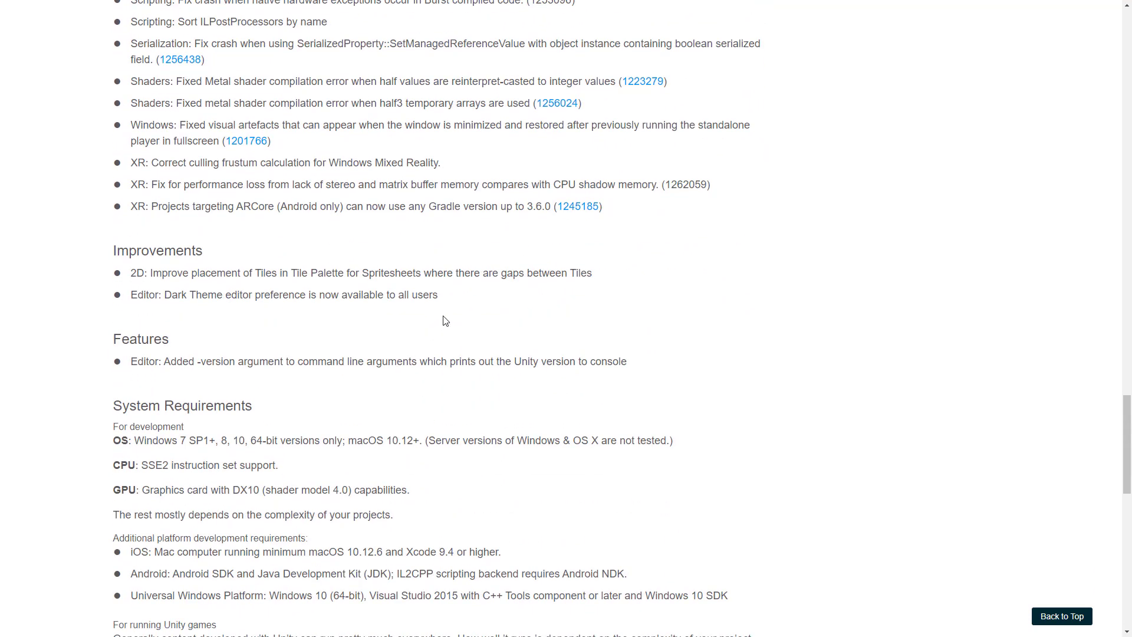
left_click_drag(458, 296, 134, 306)
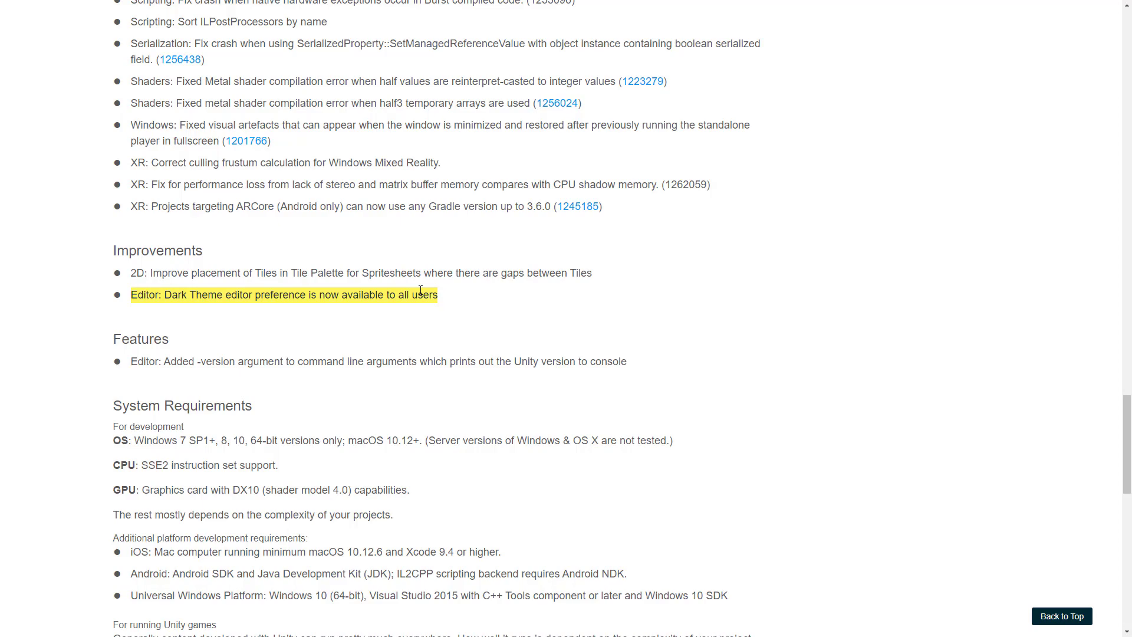
key("Home")
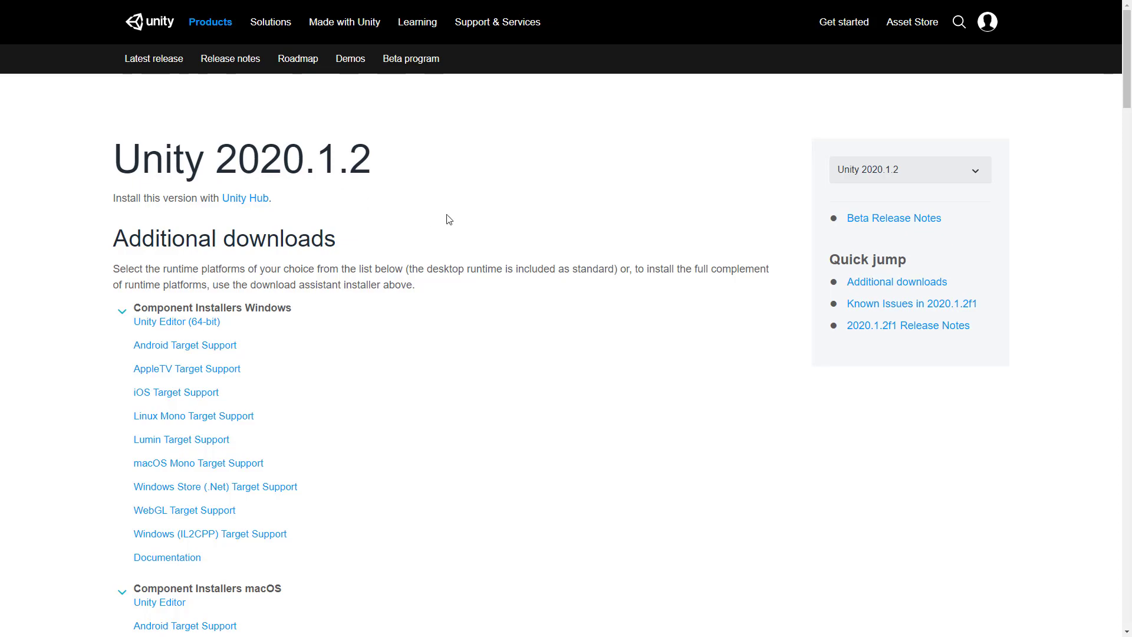
Highlight the 2020.1.2f1 note making Dark Theme available to all users, then return to Unity.
scroll(448, 221, "down", 20)
scroll(448, 224, "down", 20)
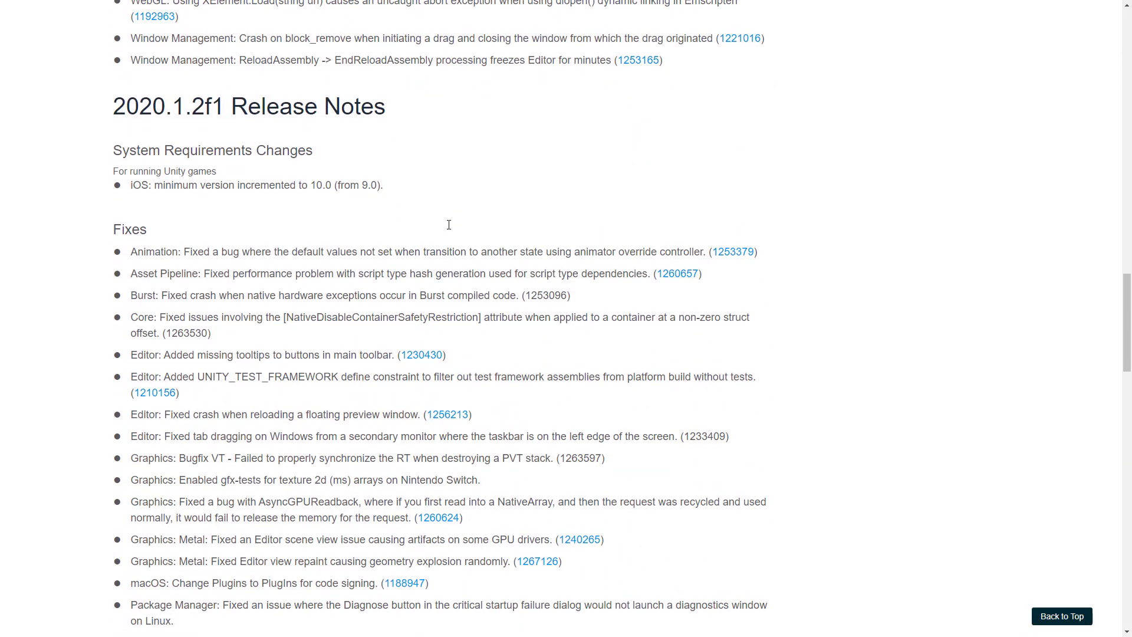
scroll(301, 219, "down", 3)
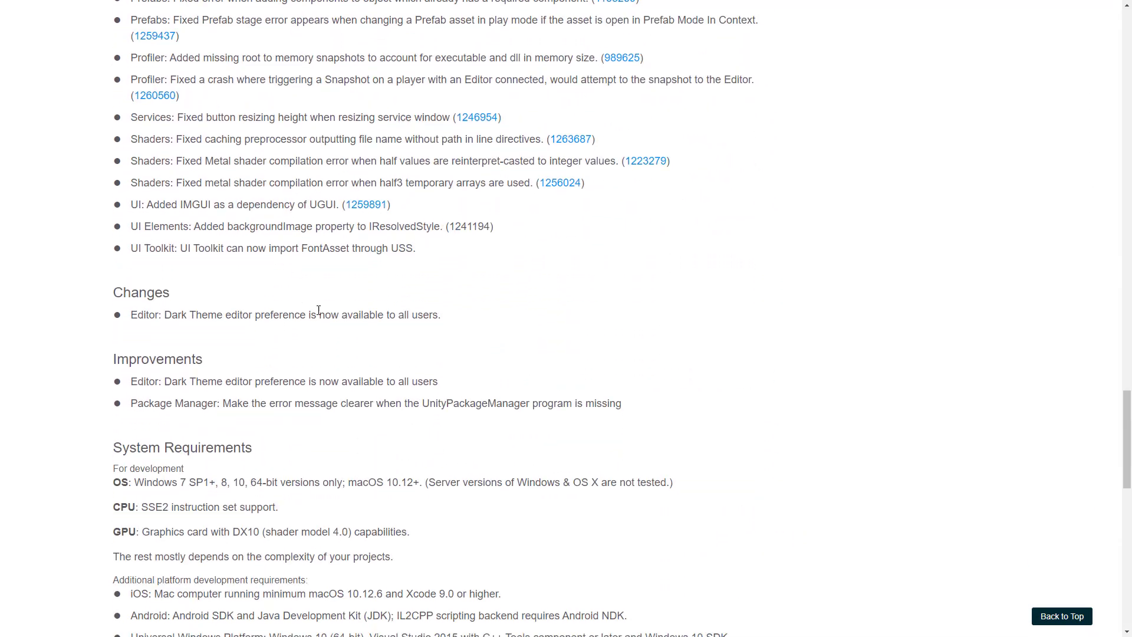
left_click_drag(472, 318, 132, 314)
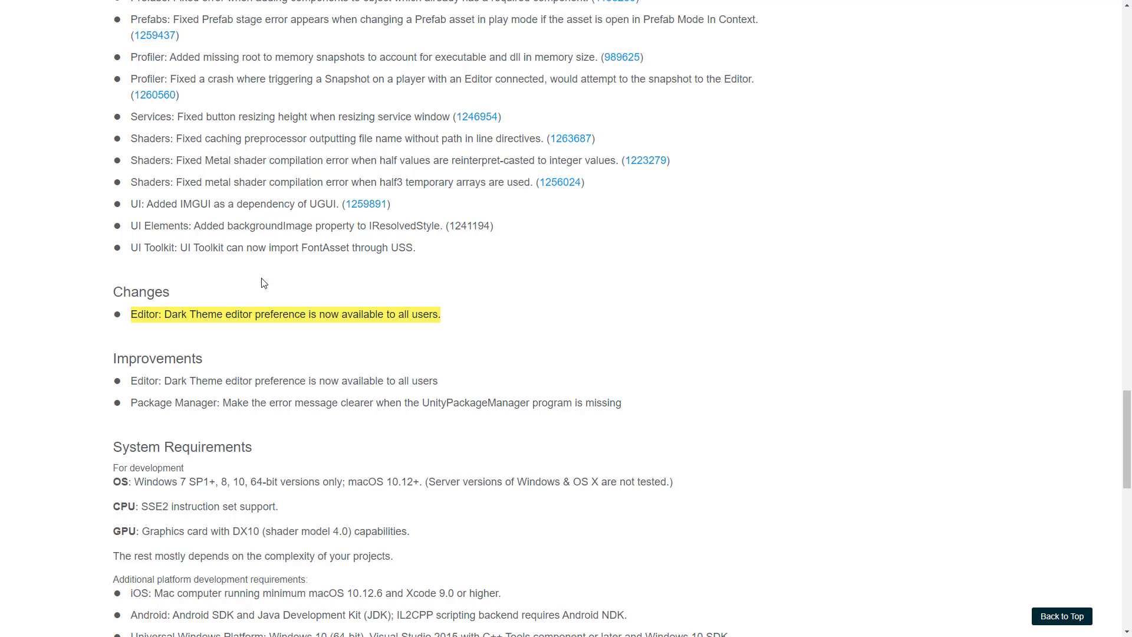
key("alt+Tab")
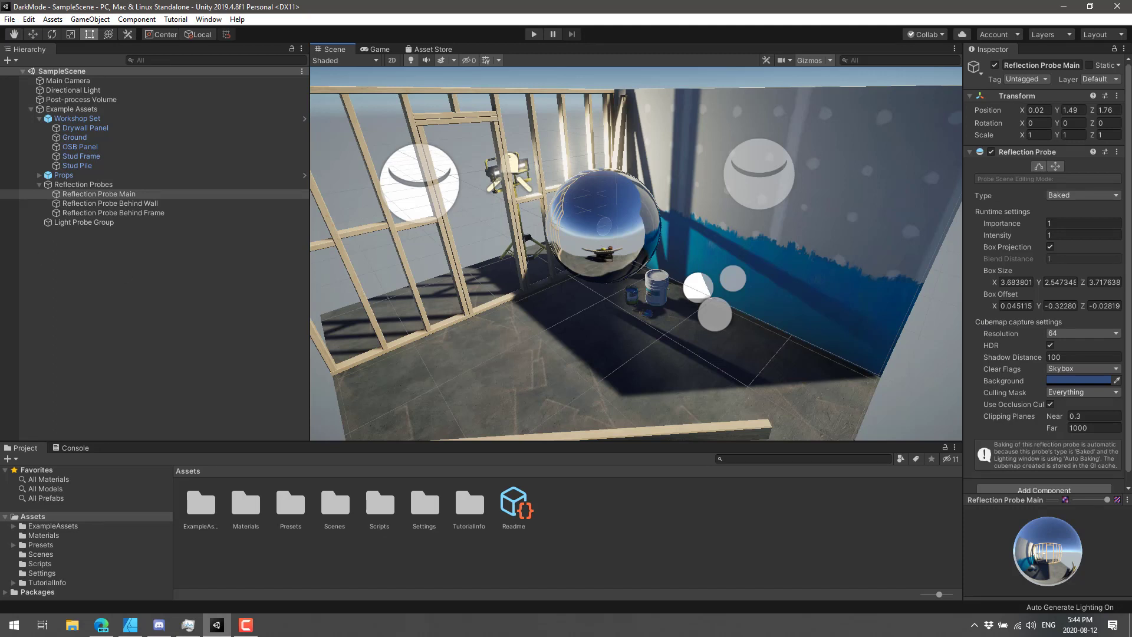
Open Edit > Preferences to the General page showing the Editor Theme.
left_click(28, 19)
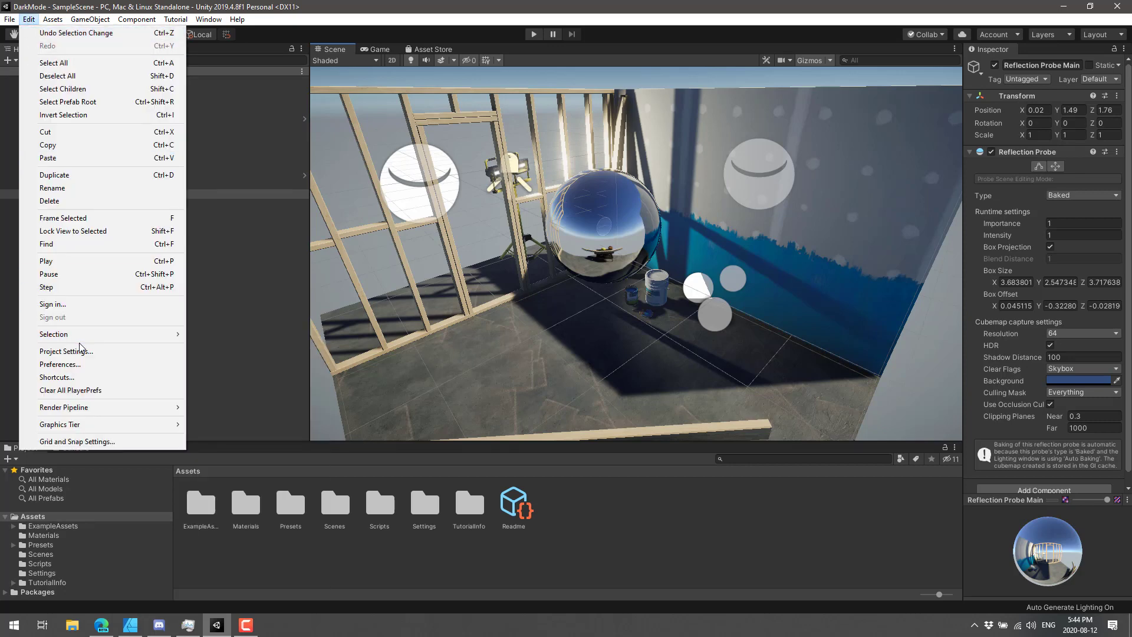
left_click(72, 363)
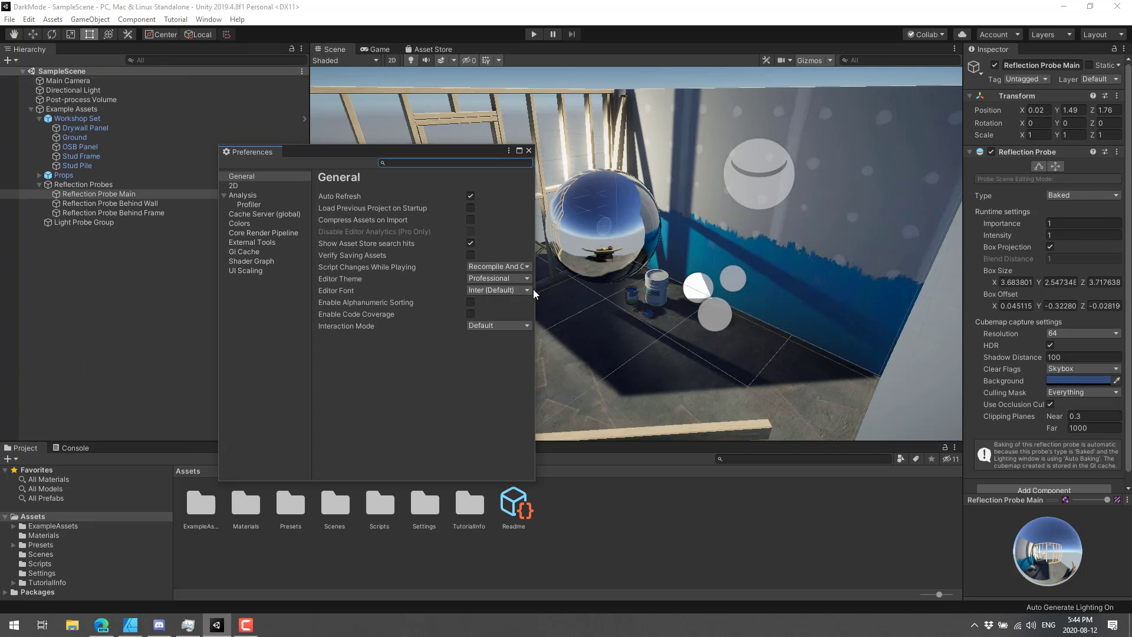
Widen Preferences, preview the Personal theme, set Editor Theme back to Professional, and close it.
left_click_drag(535, 289, 761, 298)
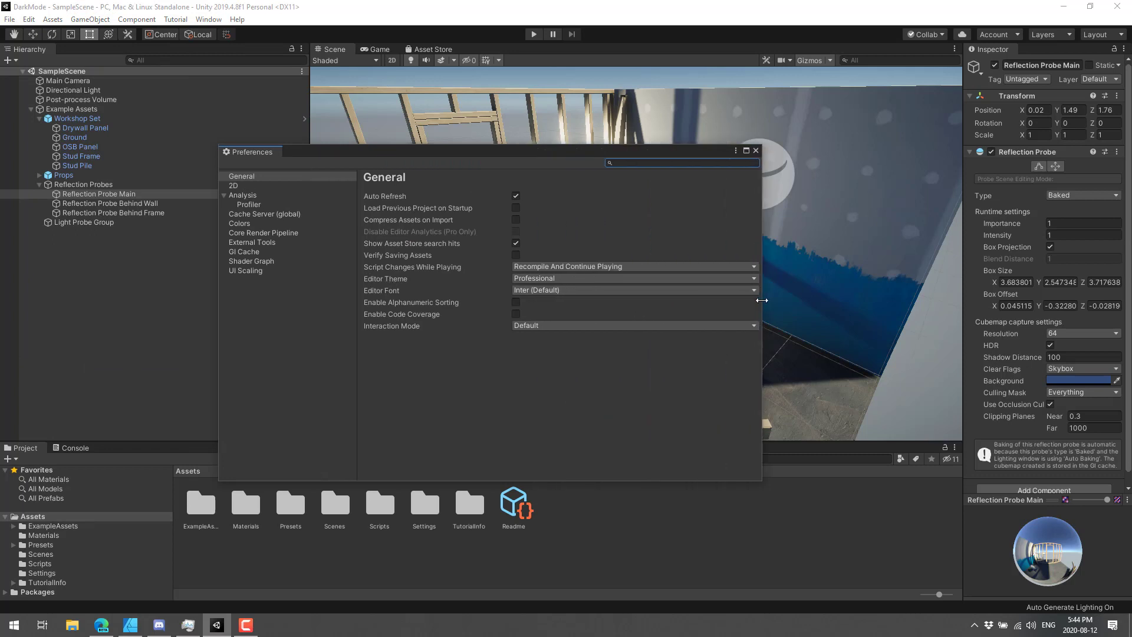
left_click(678, 281)
left_click(565, 291)
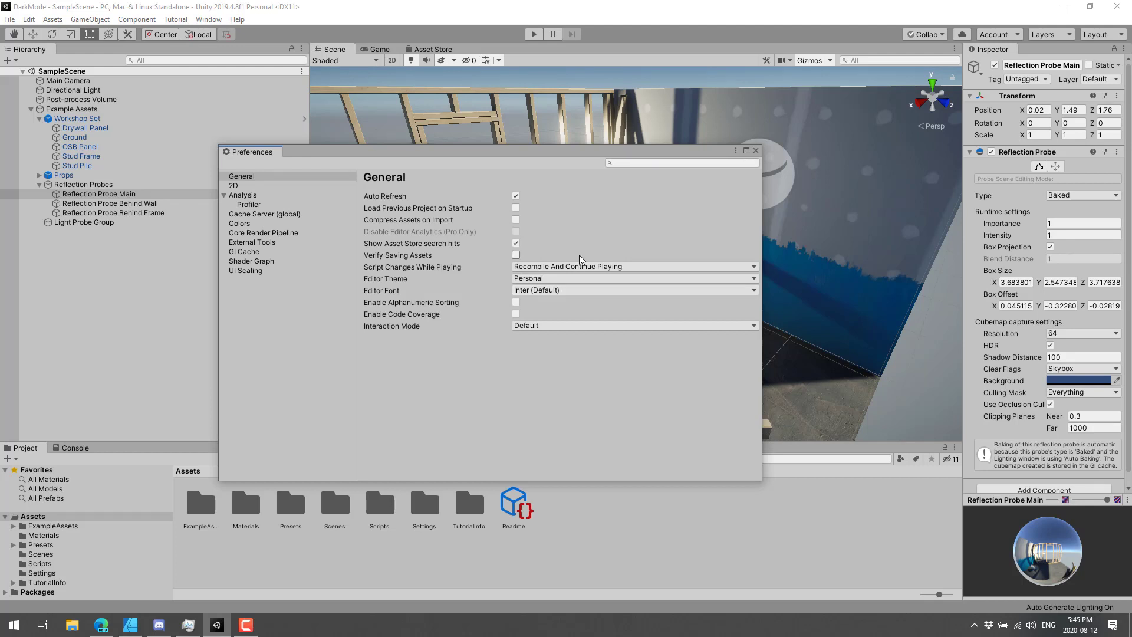
left_click(624, 278)
left_click(567, 305)
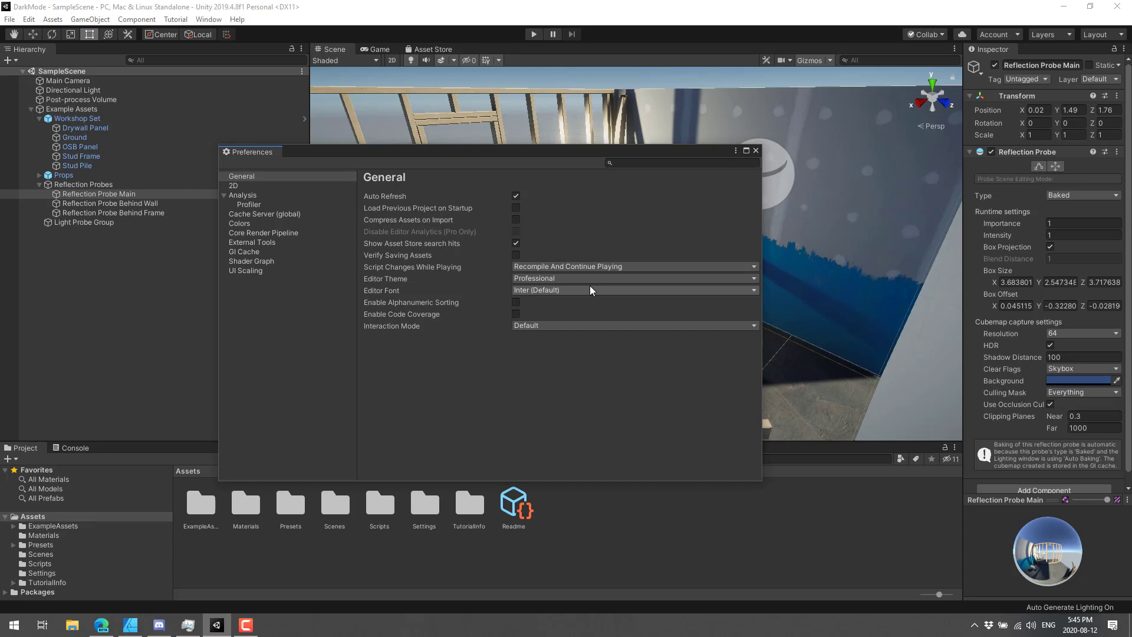
left_click(756, 150)
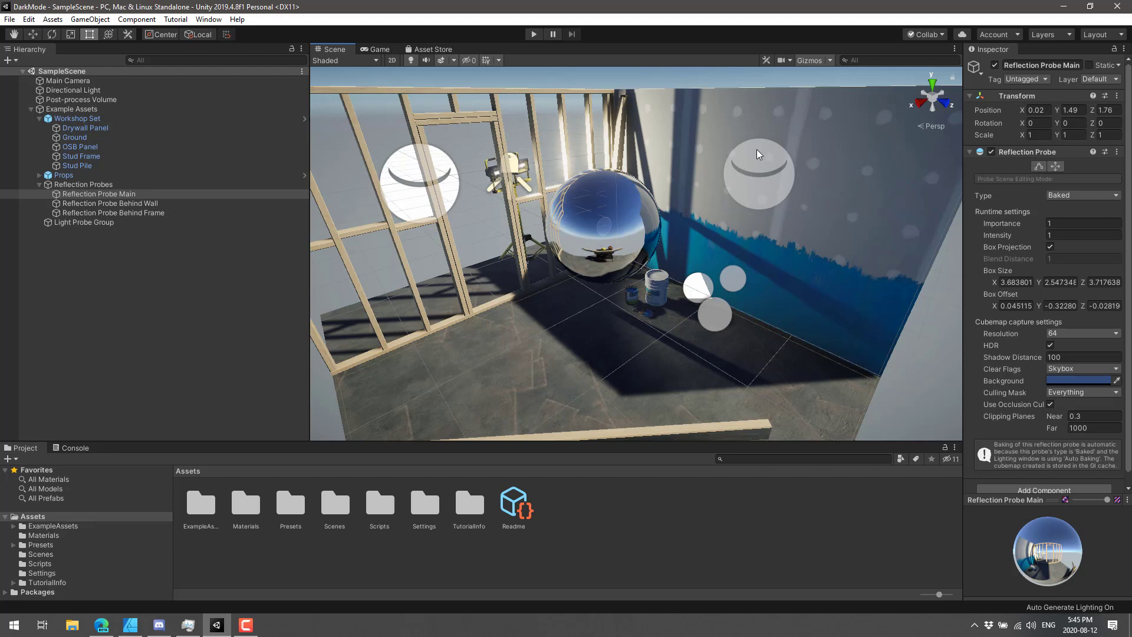
Return to the browser and scroll through the Known Issues in 2020.1.2f1.
key("alt+Tab")
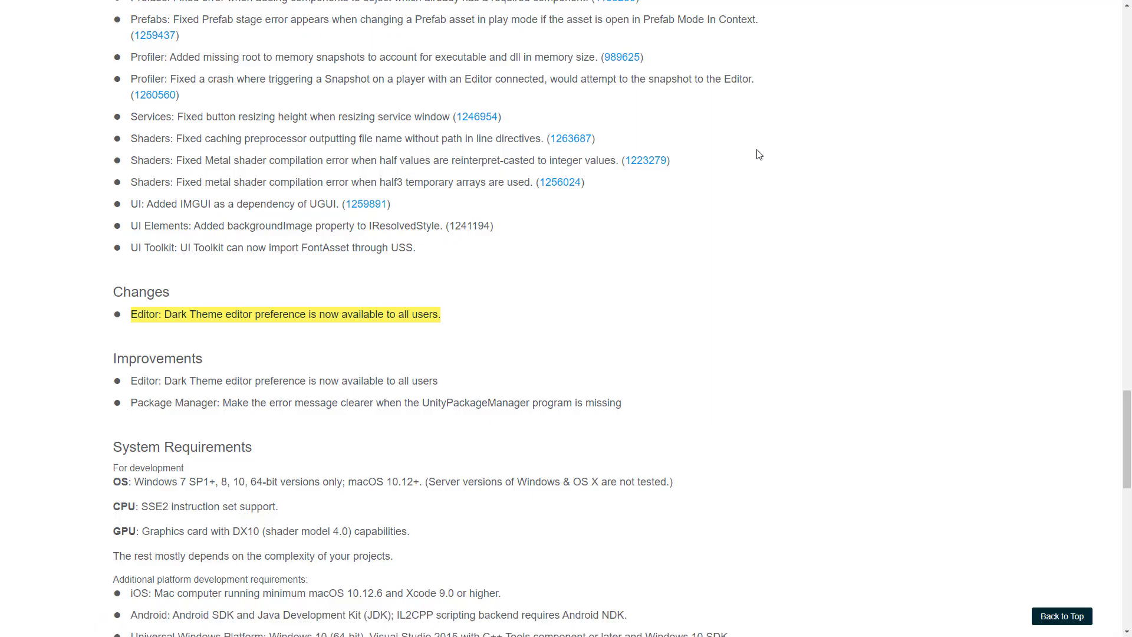
scroll(759, 154, "up", 20)
scroll(660, 253, "down", 1)
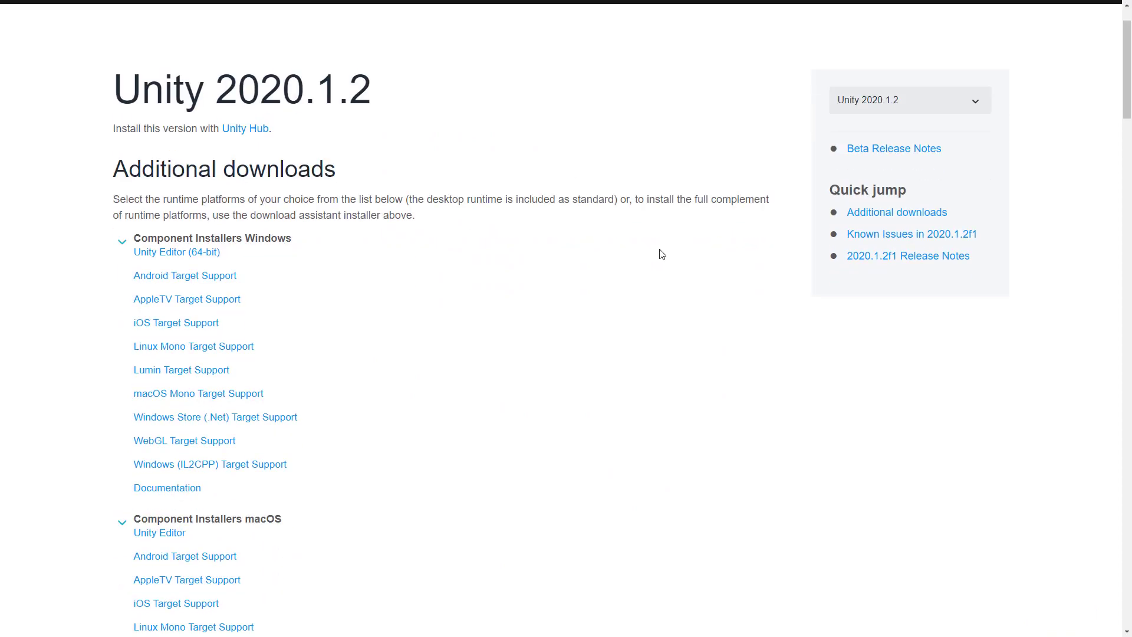
scroll(659, 253, "down", 12)
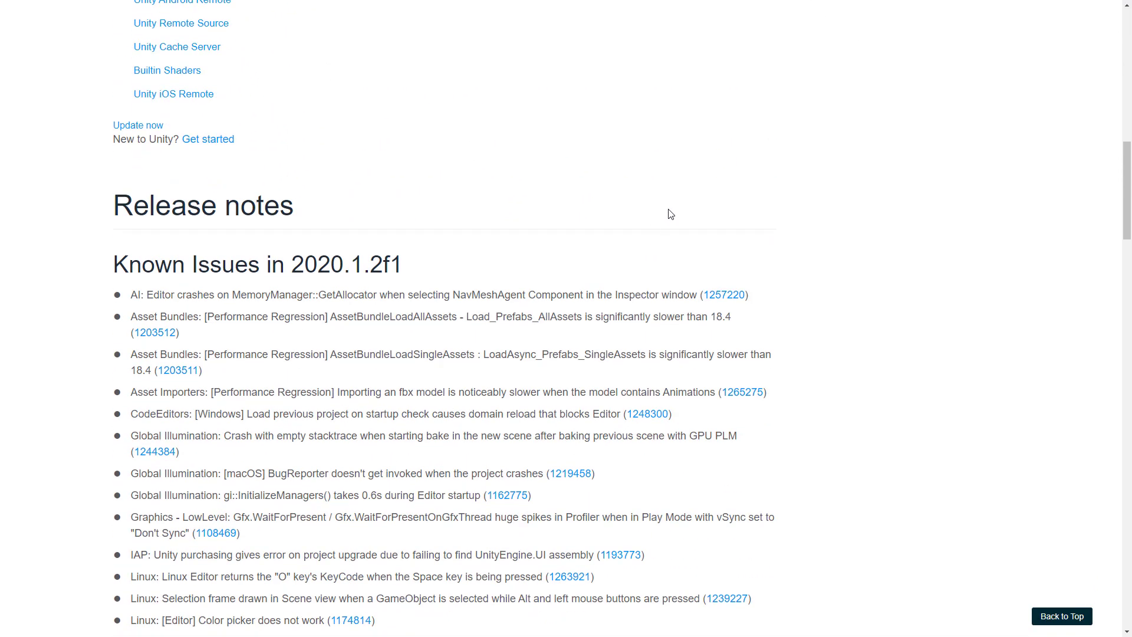
scroll(667, 226, "down", 3)
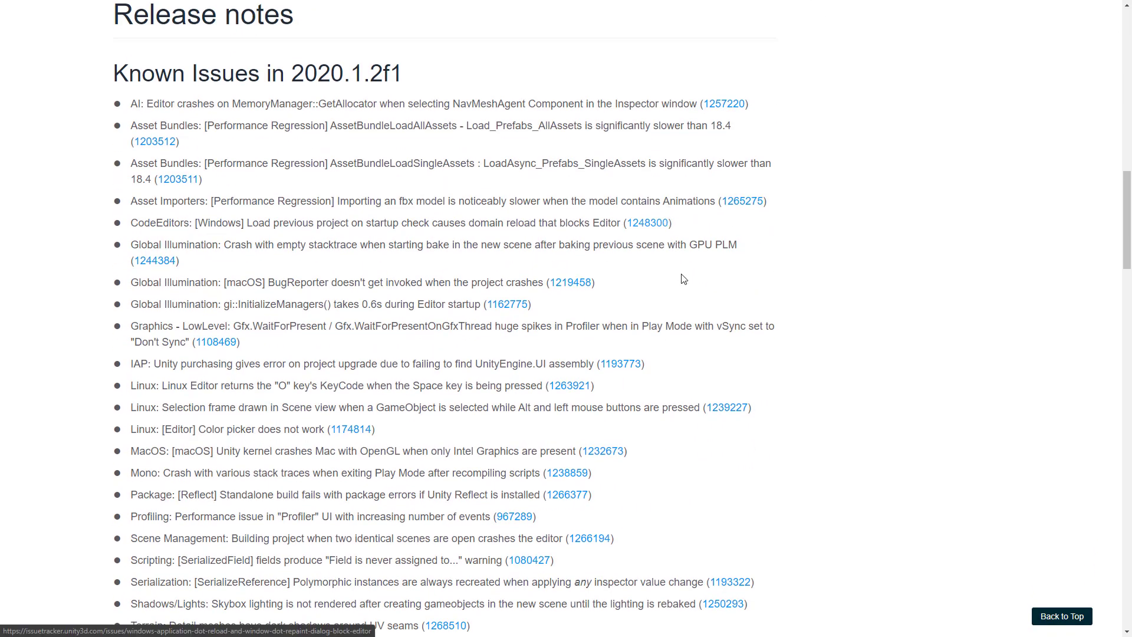
scroll(677, 277, "down", 5)
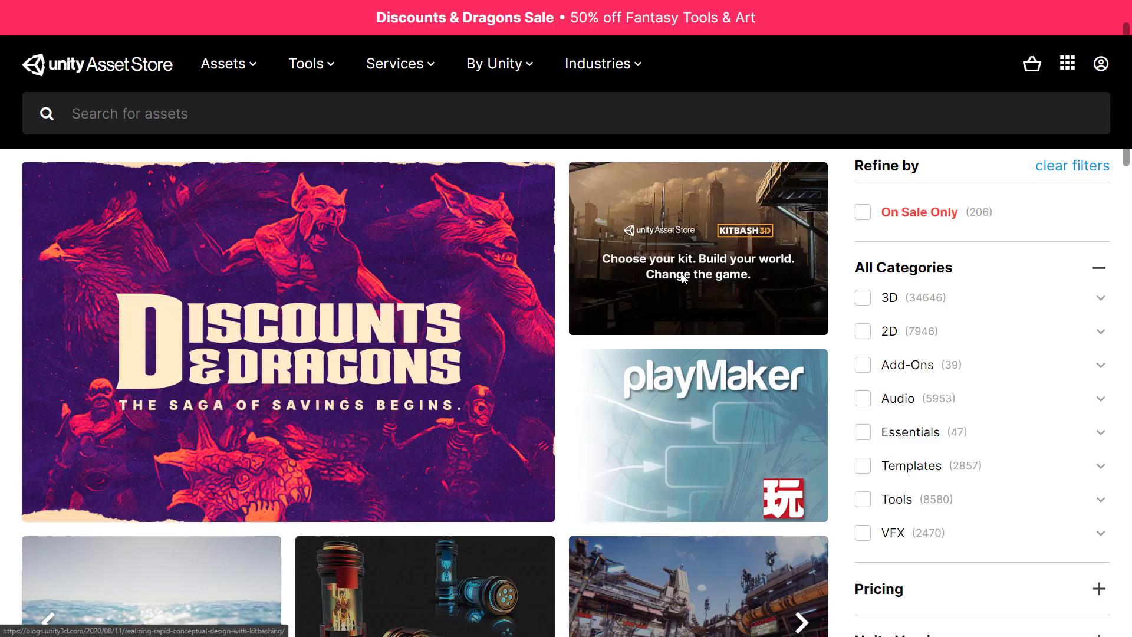
Open the Discounts & Dragons on-sale results and browse the first page, advancing to page 2.
left_click(274, 255)
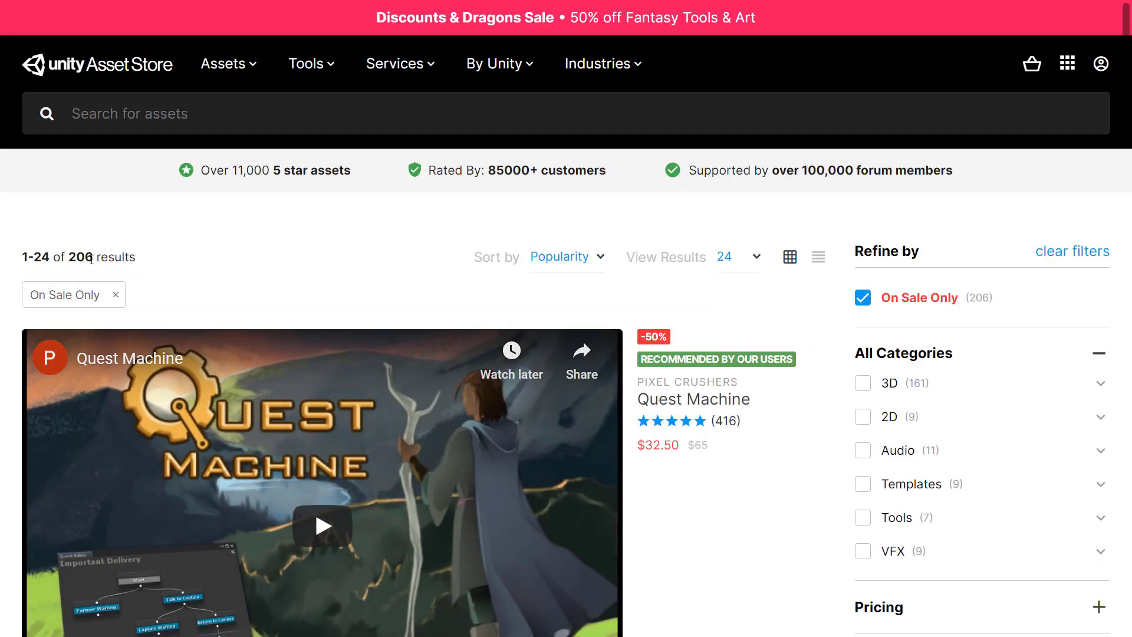
scroll(92, 259, "down", 2)
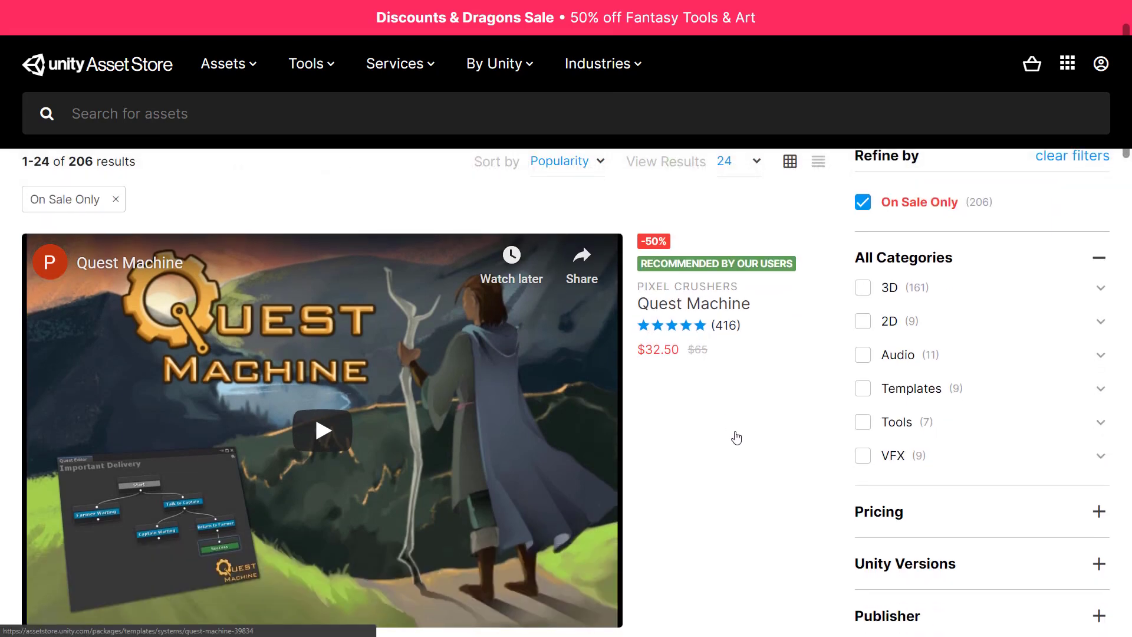
scroll(648, 406, "down", 2)
scroll(489, 321, "down", 1)
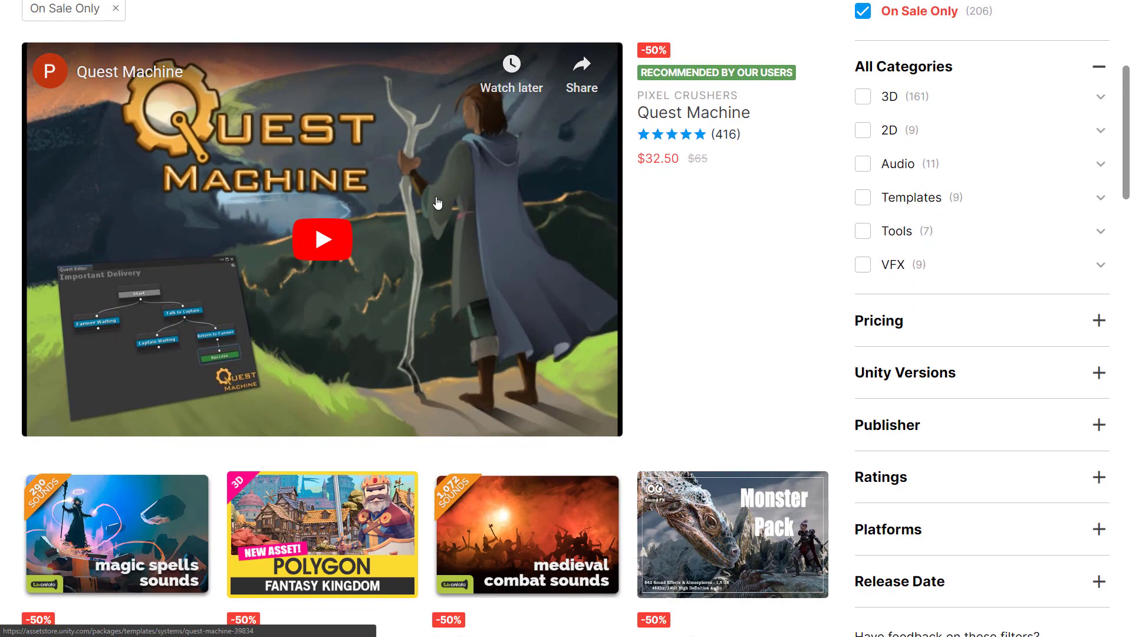
scroll(461, 205, "down", 3)
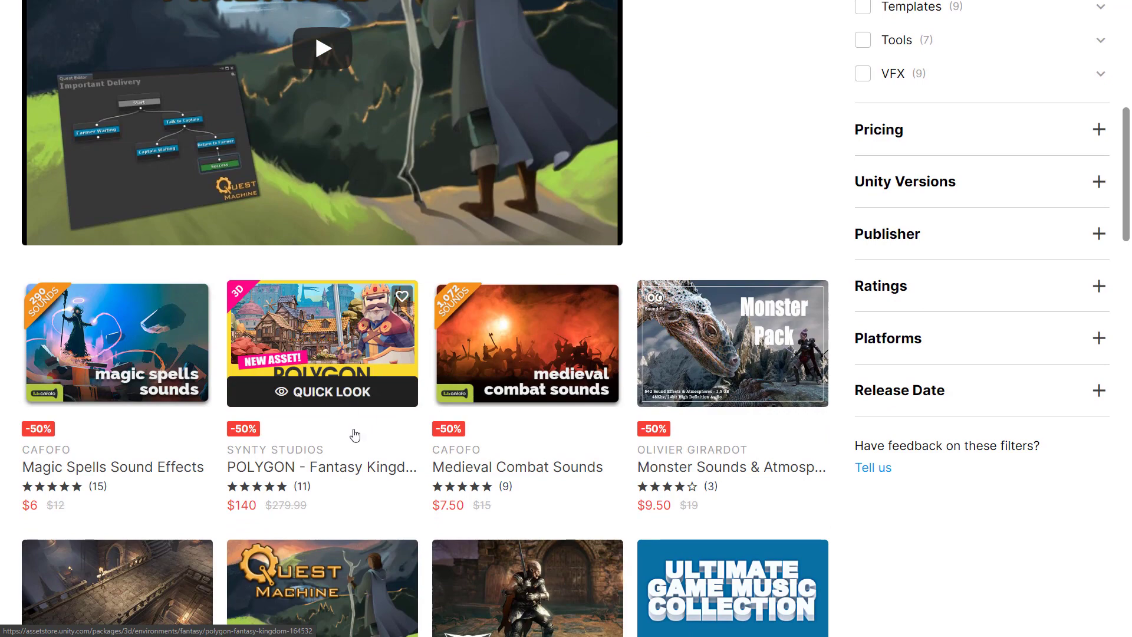
scroll(720, 356, "down", 3)
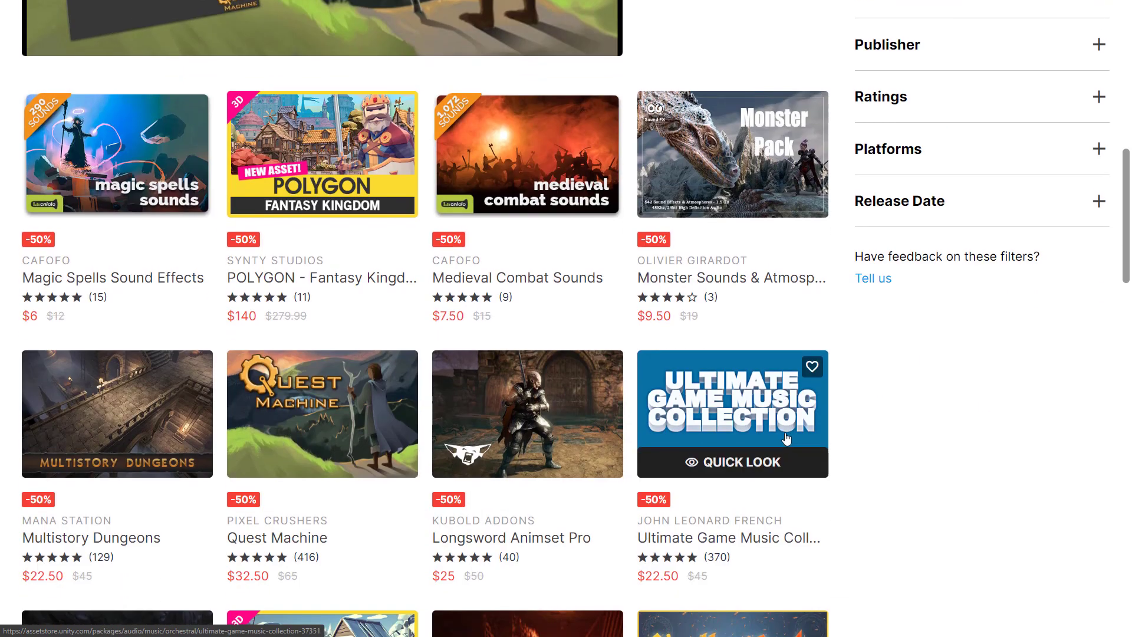
scroll(98, 391, "down", 8)
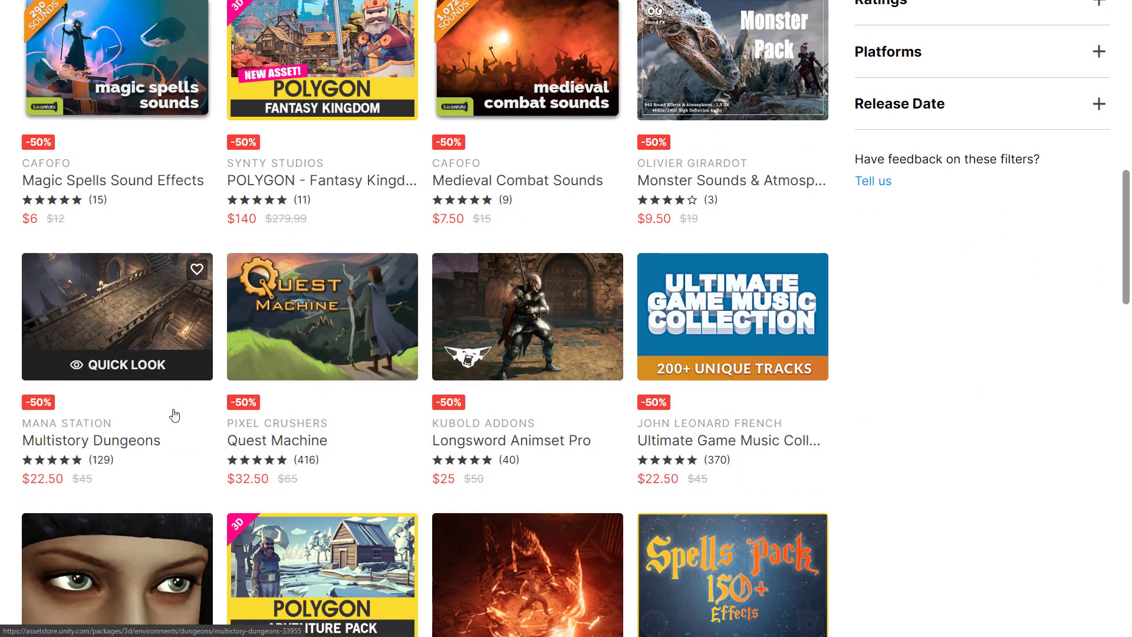
scroll(437, 350, "down", 3)
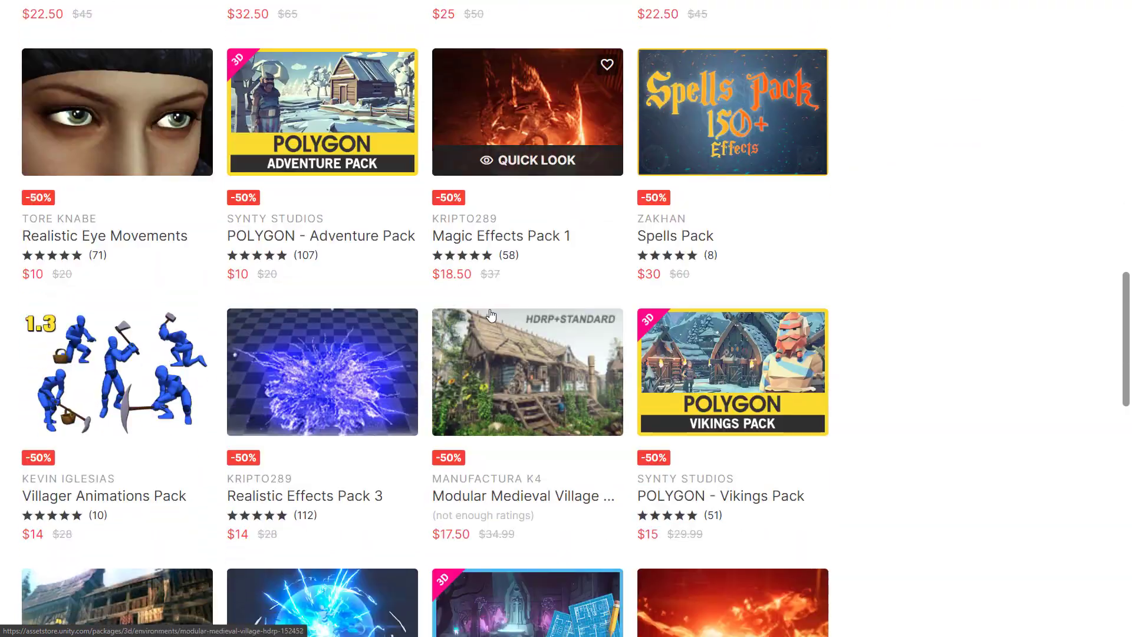
scroll(537, 290, "down", 3)
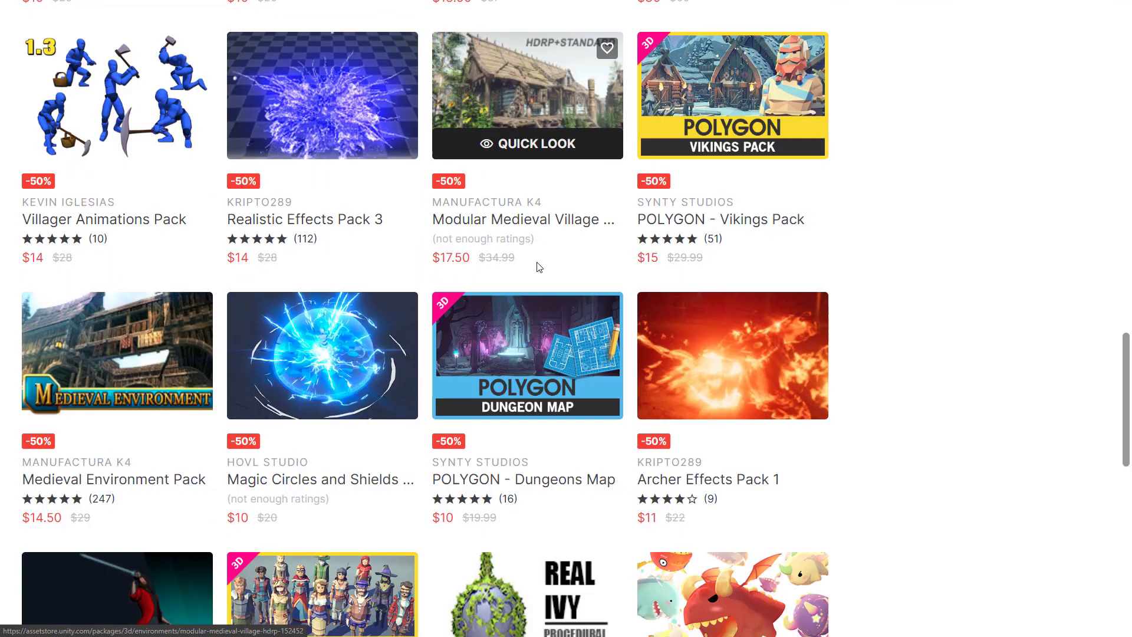
scroll(489, 156, "down", 6)
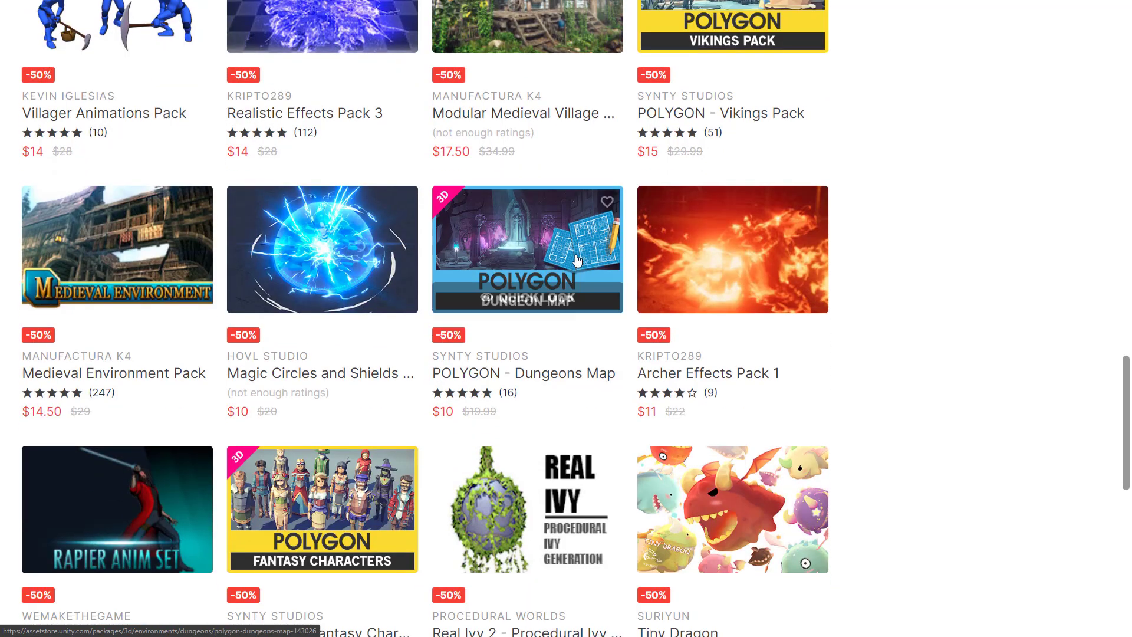
left_click(398, 417)
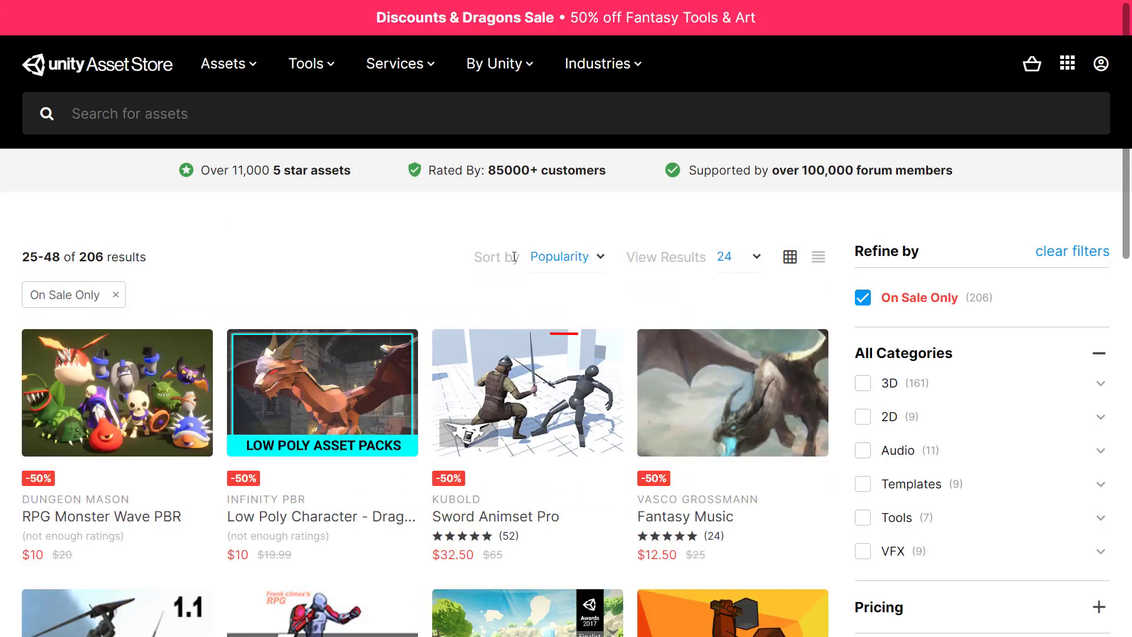
Browse sale results pages 2 and 3, advancing to page 4.
scroll(514, 257, "down", 3)
scroll(514, 256, "up", 3)
scroll(514, 256, "down", 6)
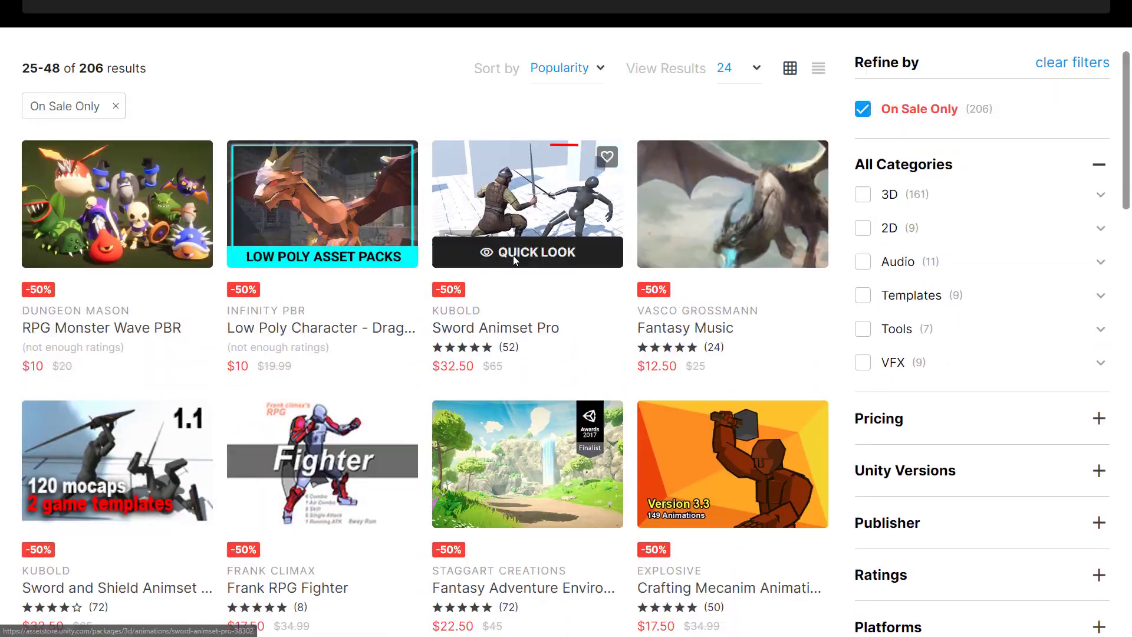
scroll(514, 262, "down", 12)
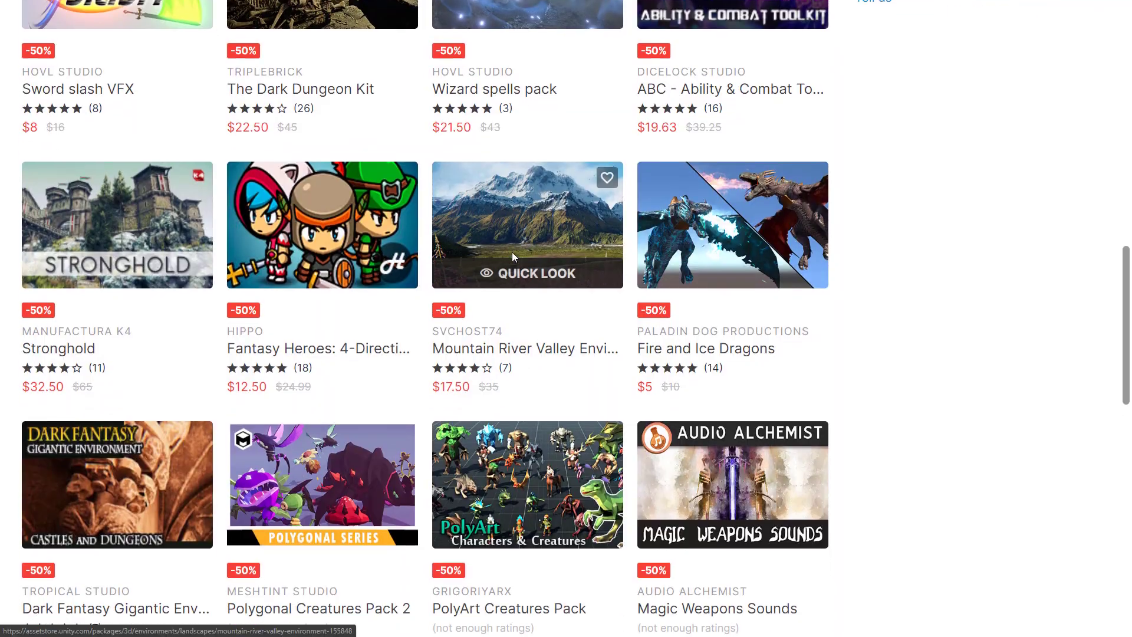
scroll(521, 258, "down", 5)
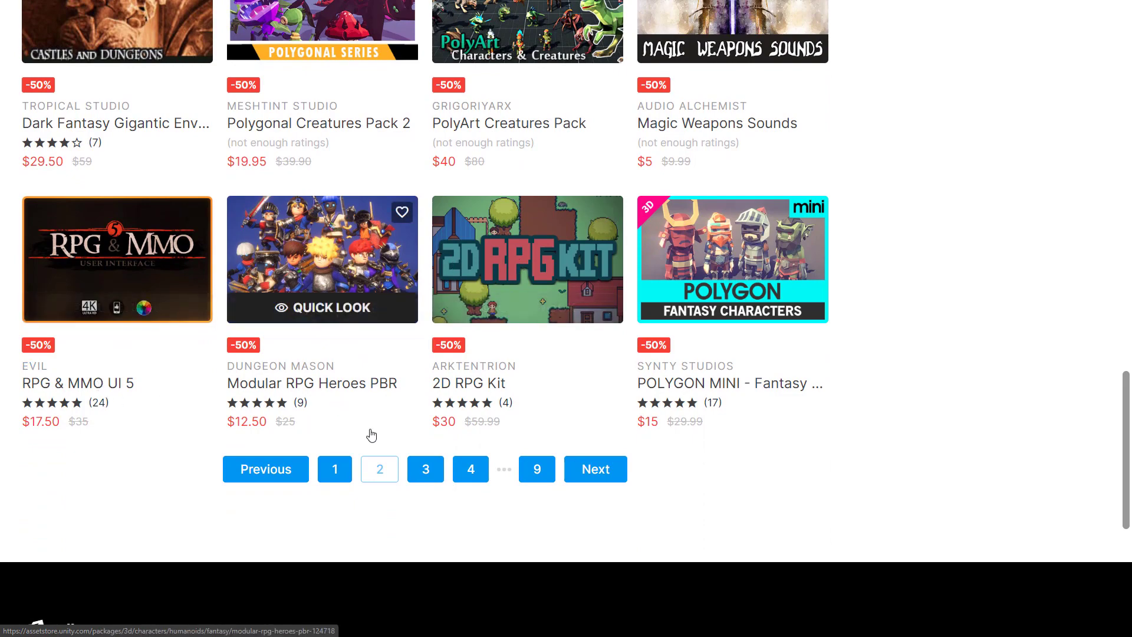
left_click(425, 468)
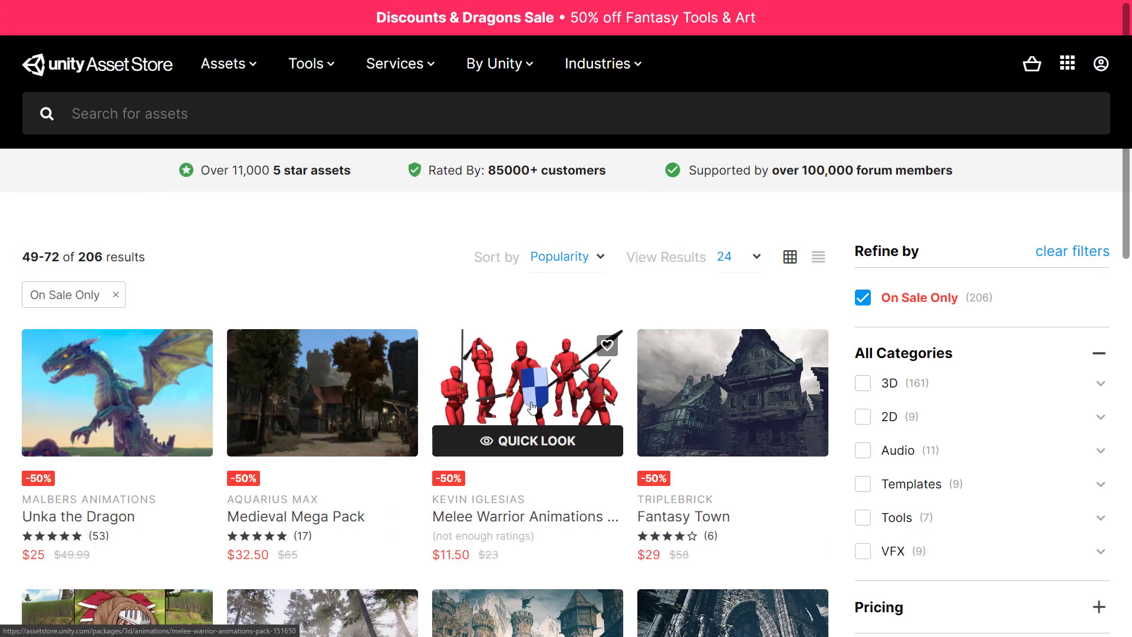
scroll(534, 392, "down", 4)
scroll(535, 383, "down", 5)
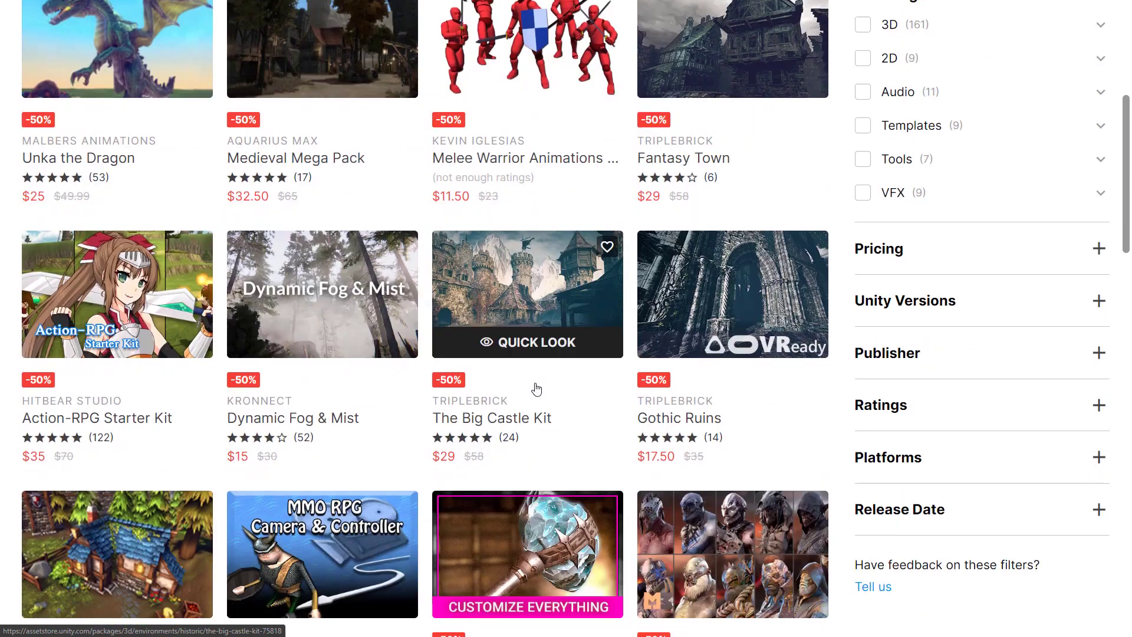
scroll(536, 386, "down", 8)
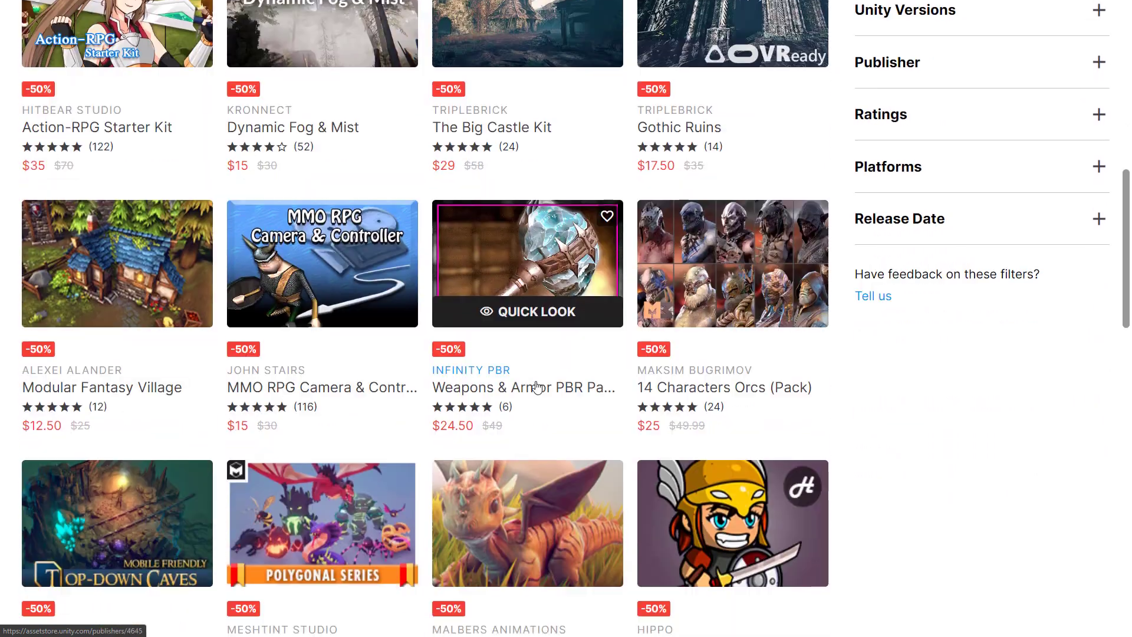
scroll(535, 383, "down", 3)
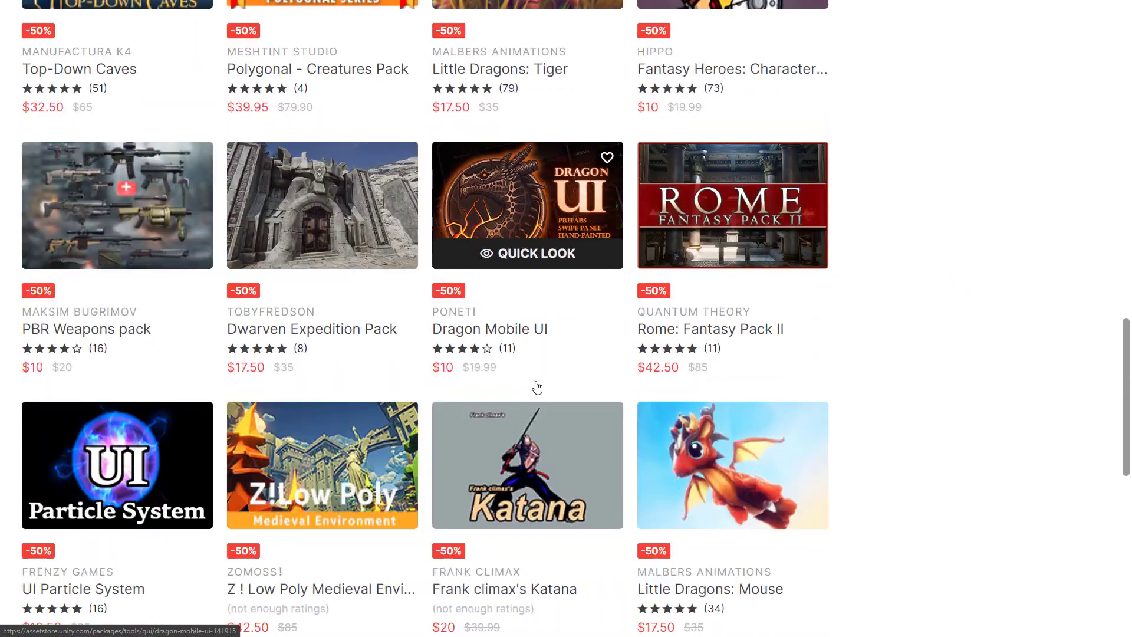
scroll(507, 348, "down", 5)
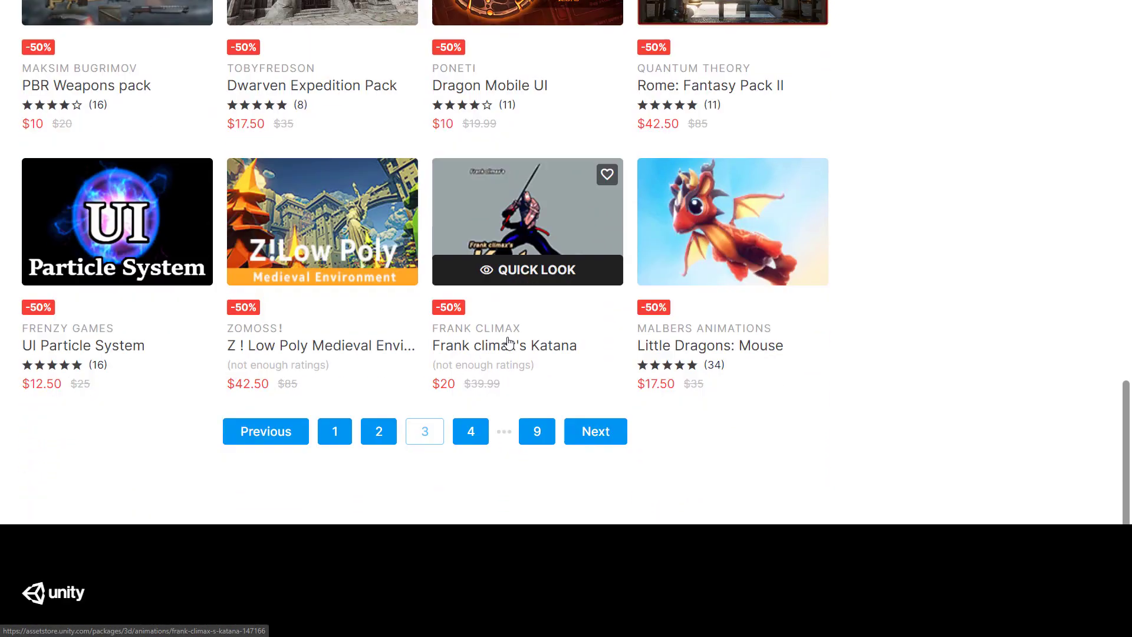
left_click(475, 375)
Browse pages 4 through 6, reaching page 7 with items 145–168 of 206.
scroll(478, 371, "down", 3)
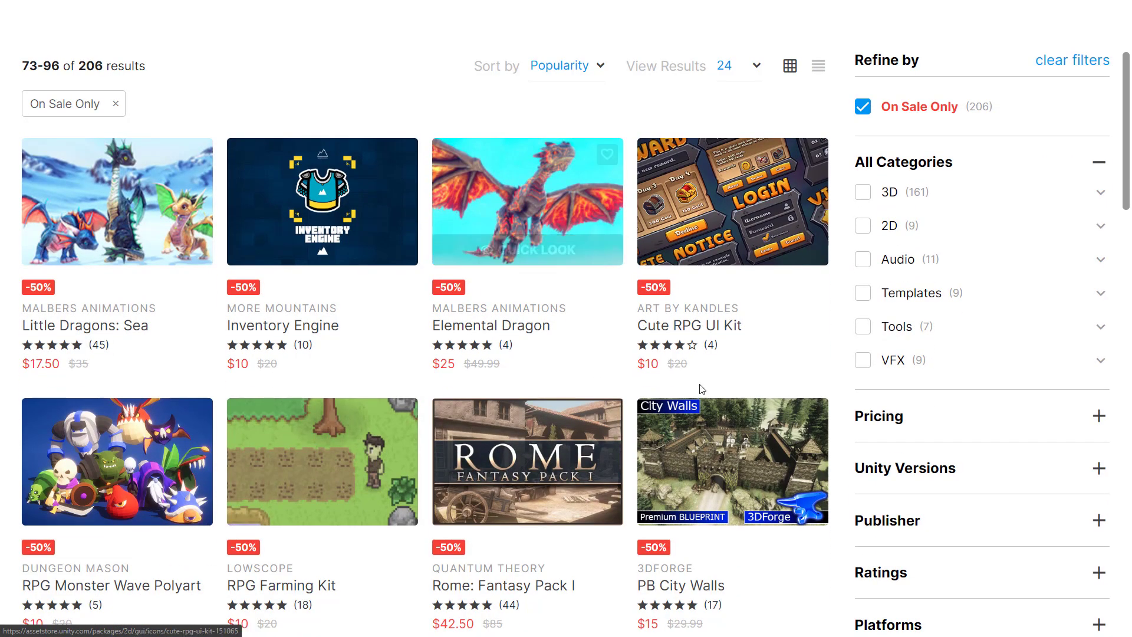
scroll(707, 306, "down", 2)
scroll(519, 354, "down", 10)
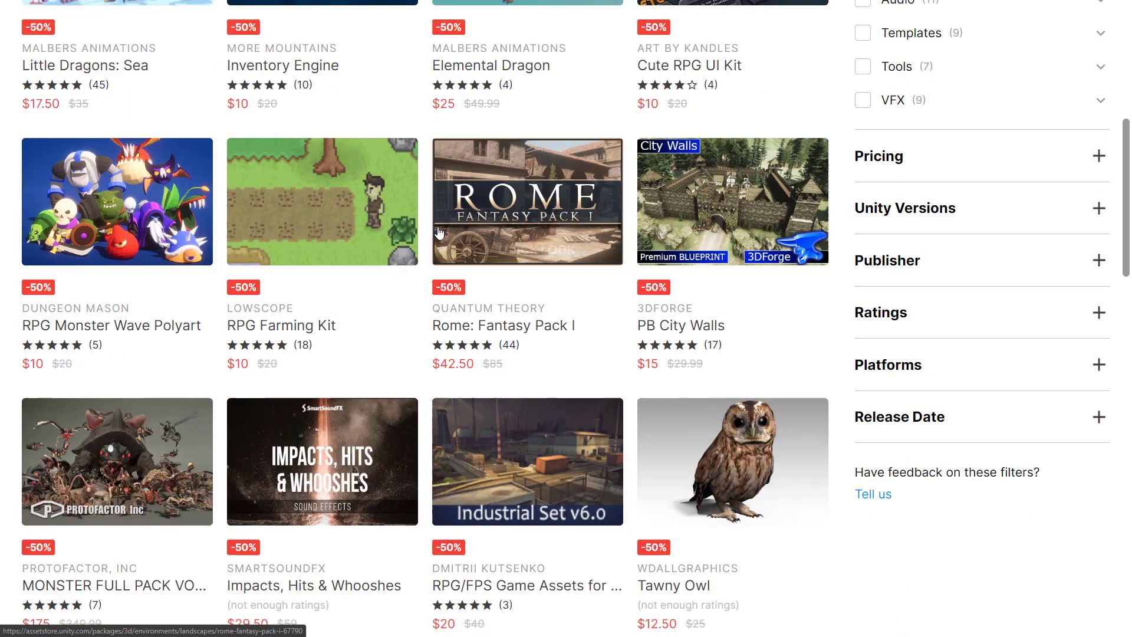
scroll(529, 384, "down", 8)
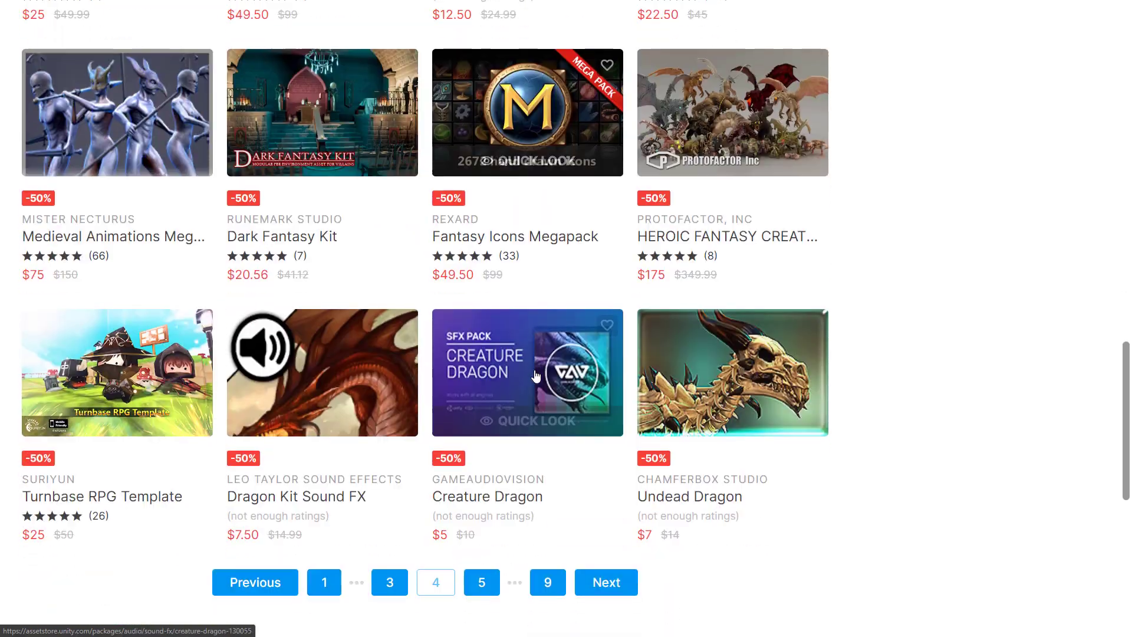
left_click(482, 467)
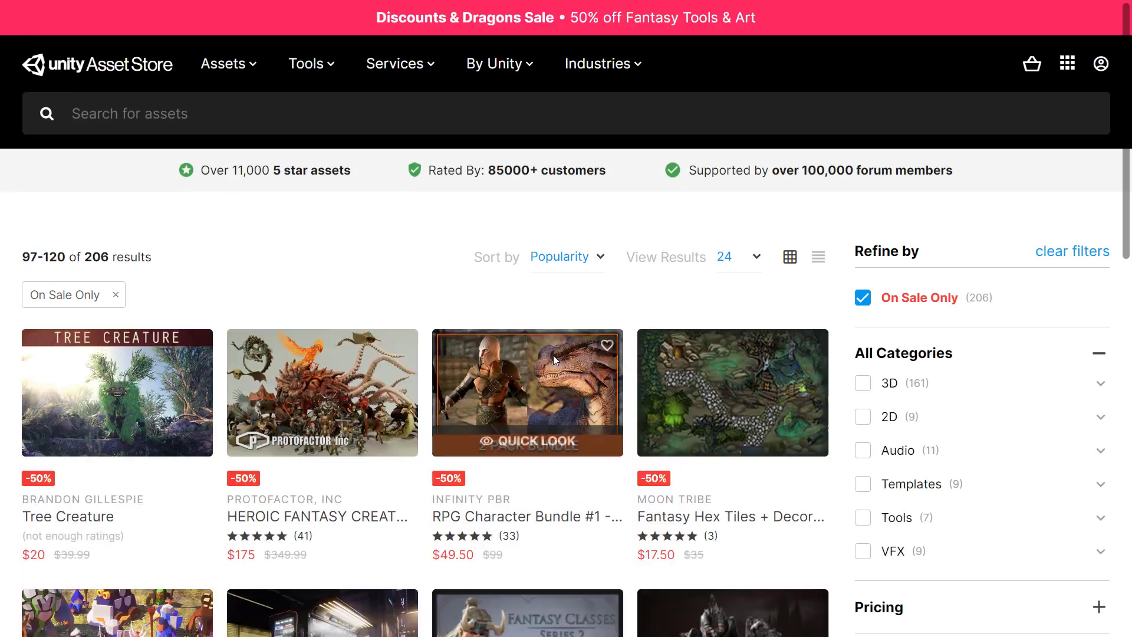
scroll(475, 337, "down", 5)
scroll(475, 337, "down", 3)
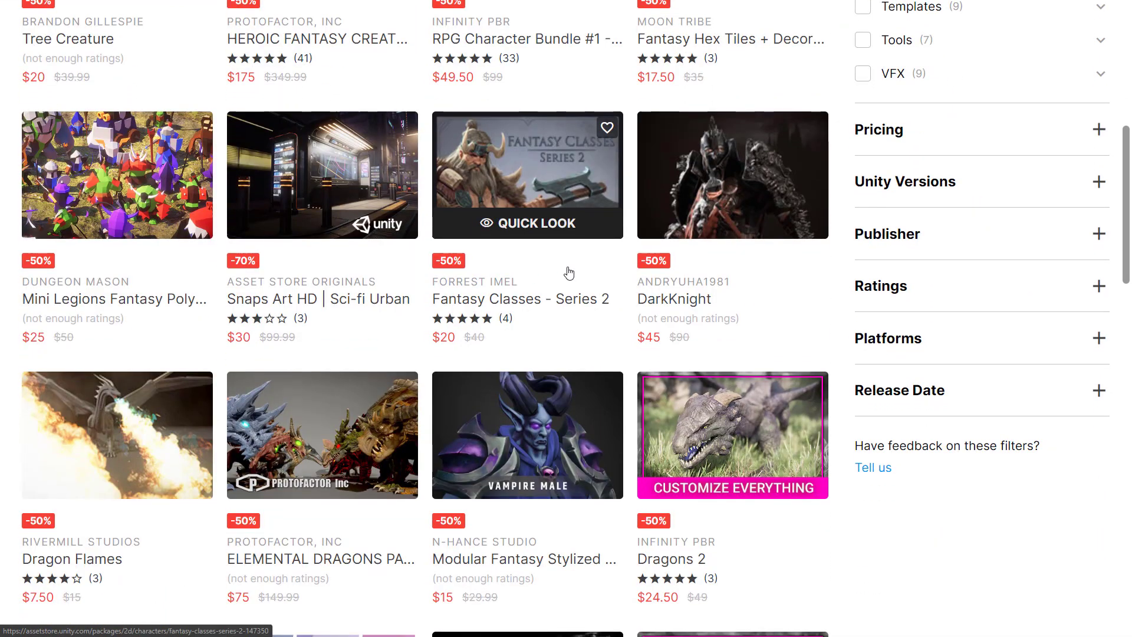
scroll(569, 273, "down", 6)
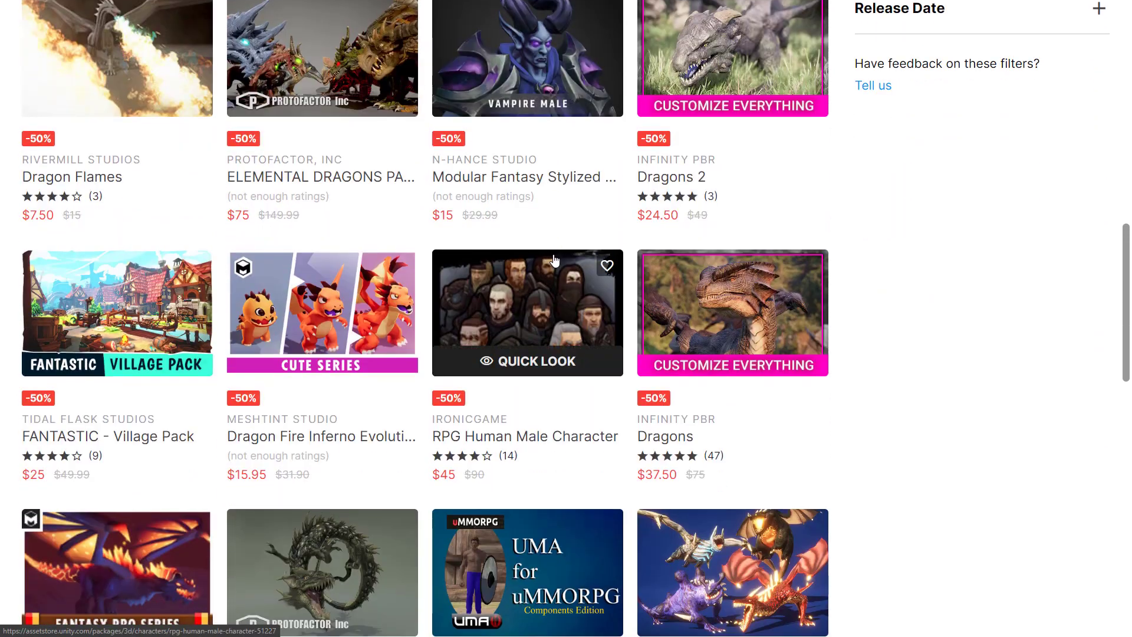
scroll(552, 258, "down", 8)
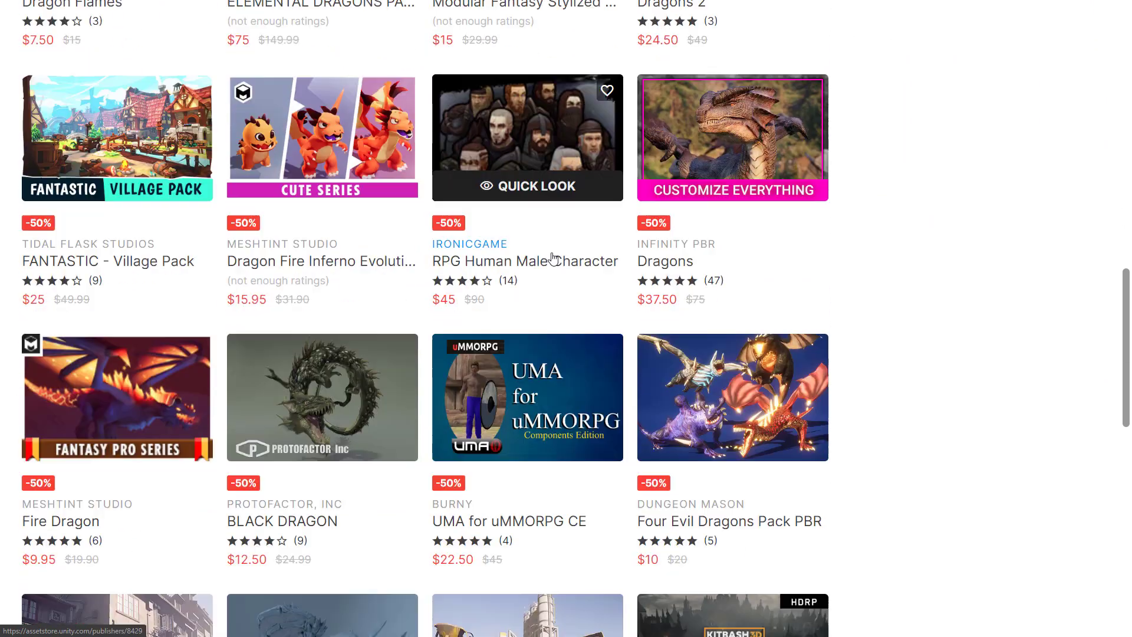
scroll(553, 258, "down", 2)
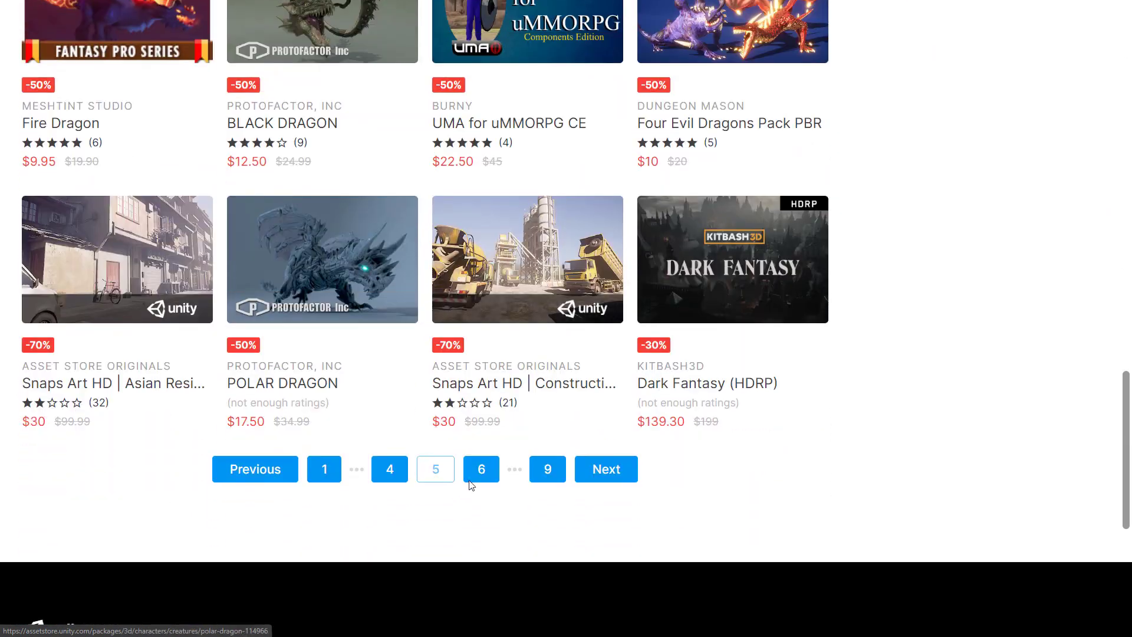
left_click(481, 470)
scroll(544, 386, "down", 8)
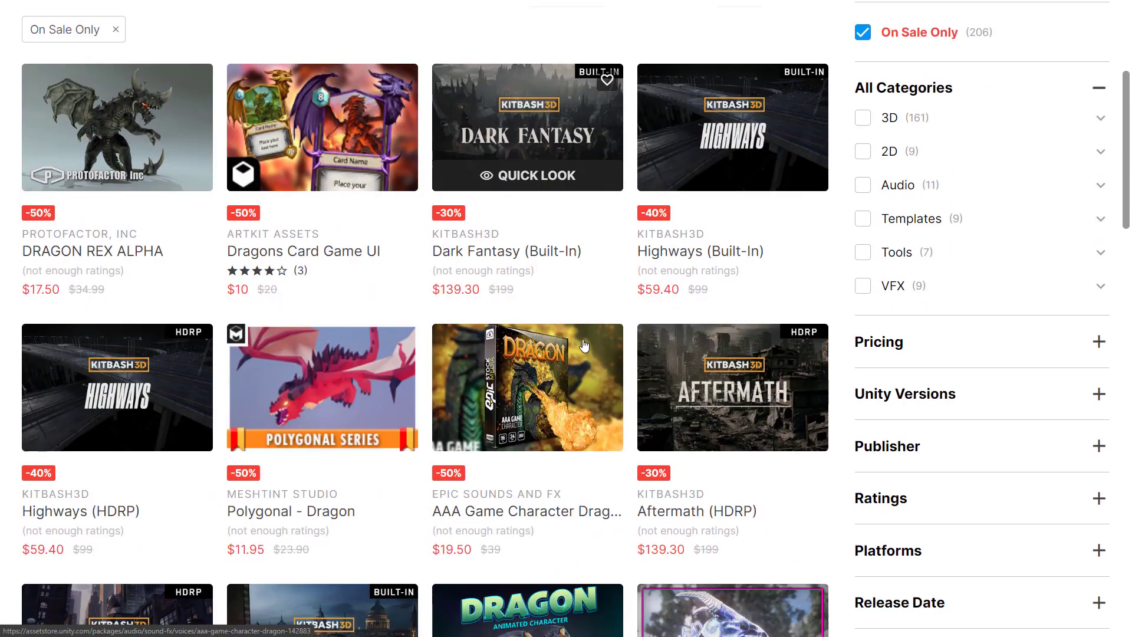
scroll(584, 345, "down", 2)
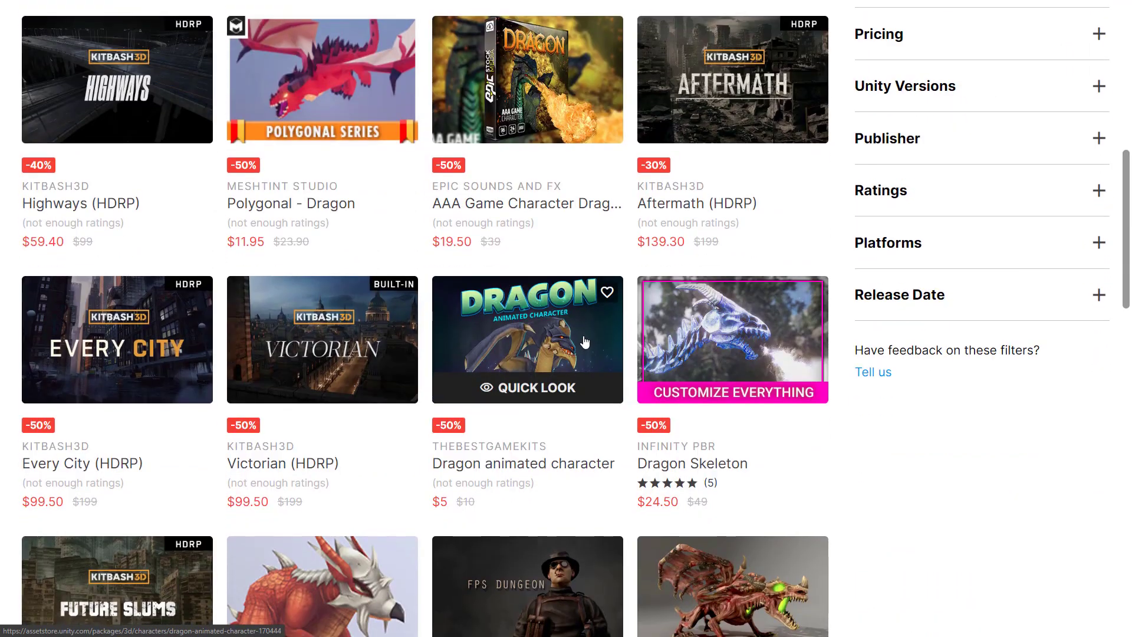
scroll(584, 342, "down", 11)
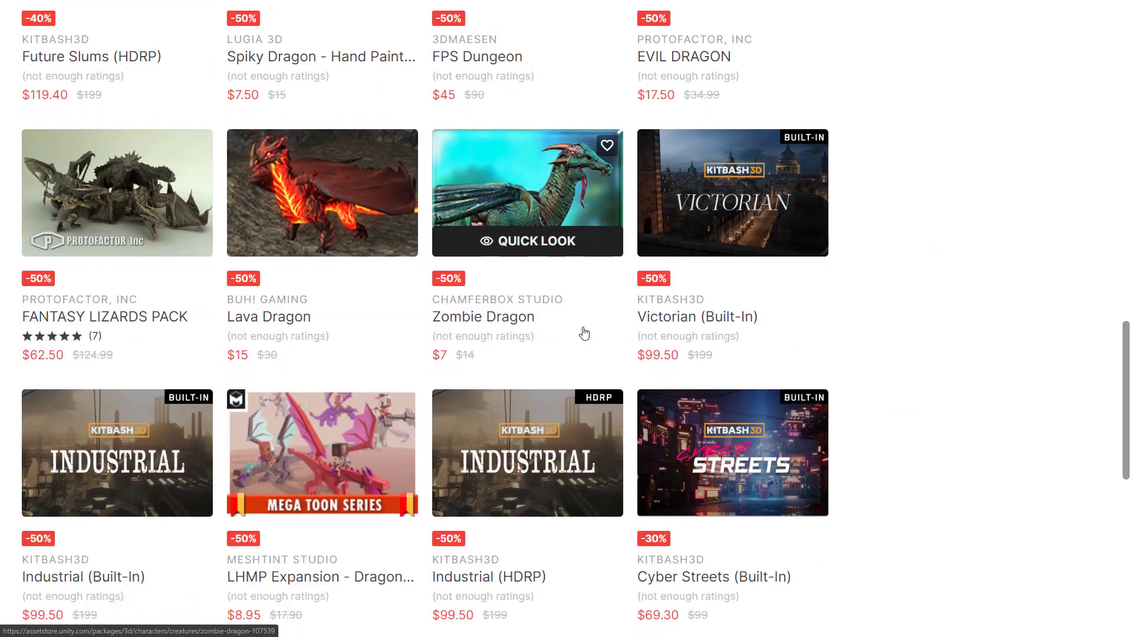
scroll(584, 334, "down", 3)
left_click(480, 469)
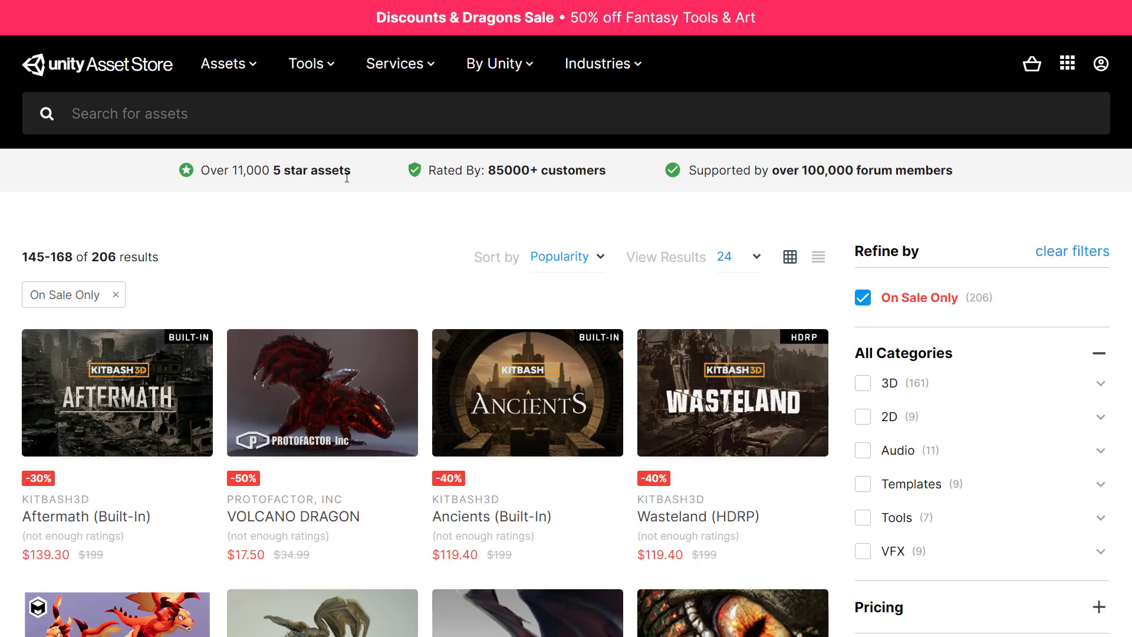
Go back to the Asset Store home page and open the Discounts & Dragons sale banner.
left_click(112, 70)
scroll(396, 353, "down", 2)
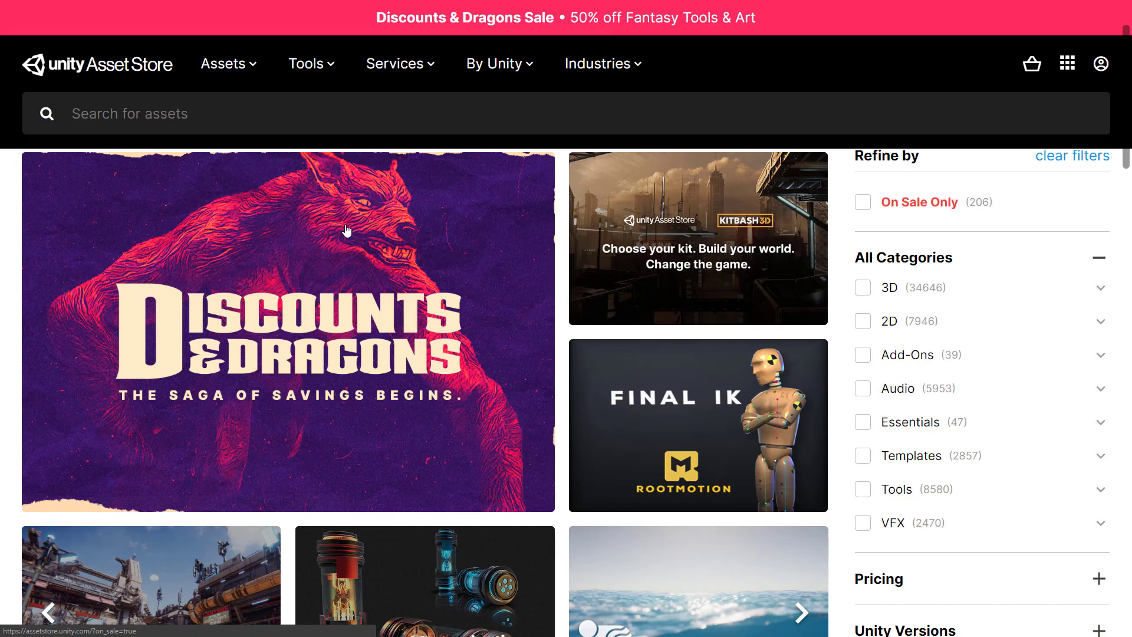
left_click(326, 299)
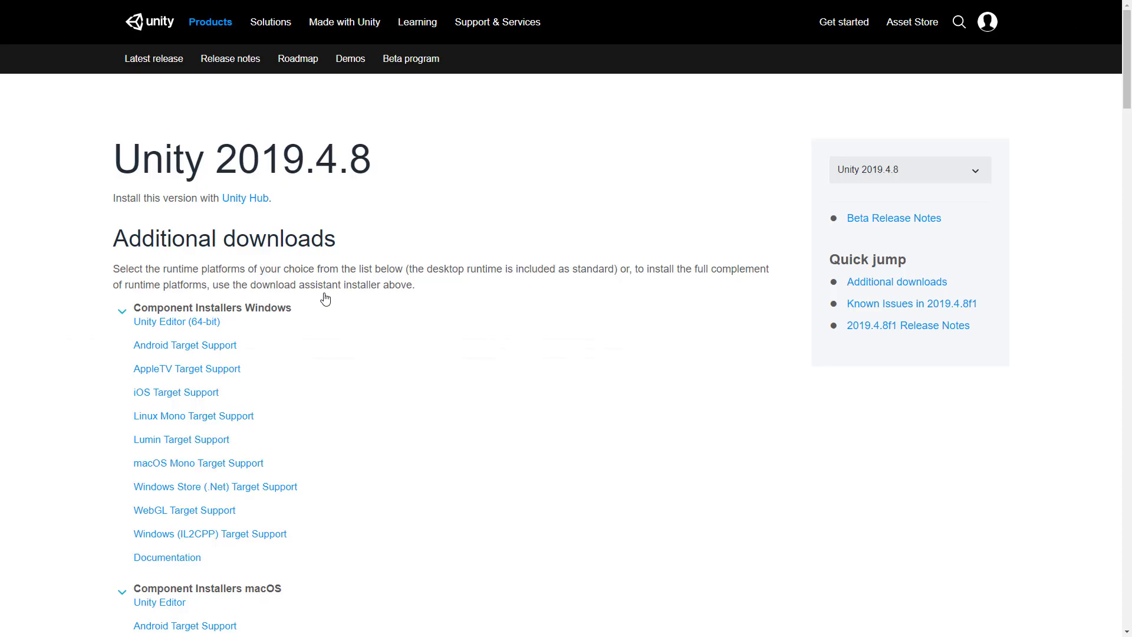
Highlight the 2019.4.8f1 Dark Theme-for-all-users improvement, deselect it, and return to Unity.
scroll(360, 283, "down", 20)
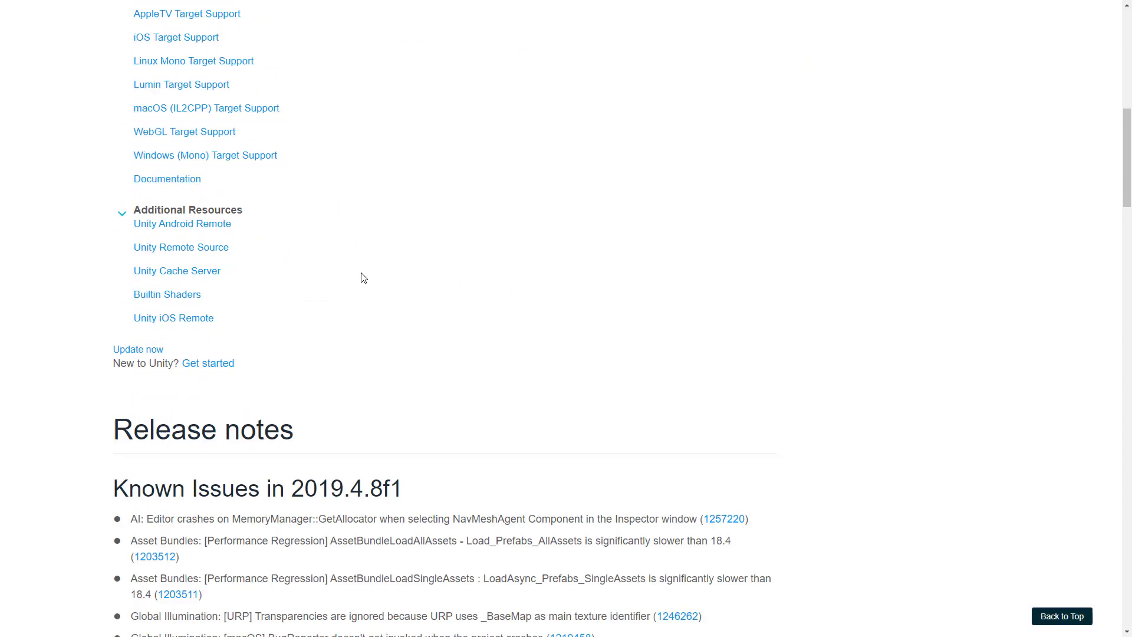
scroll(375, 305, "down", 20)
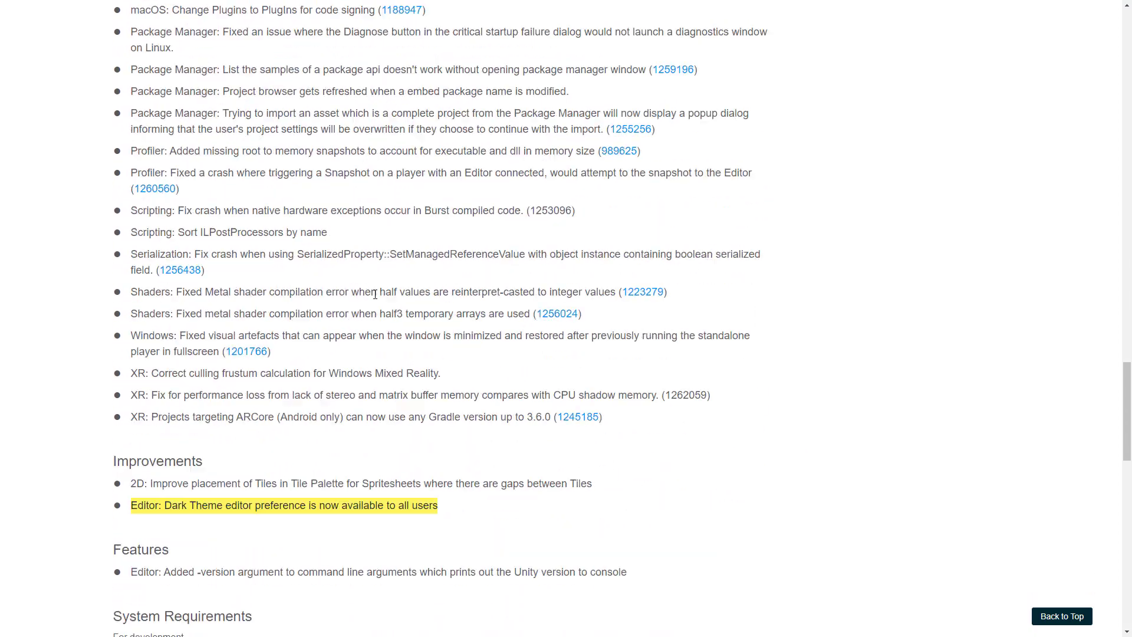
left_click_drag(180, 199, 450, 210)
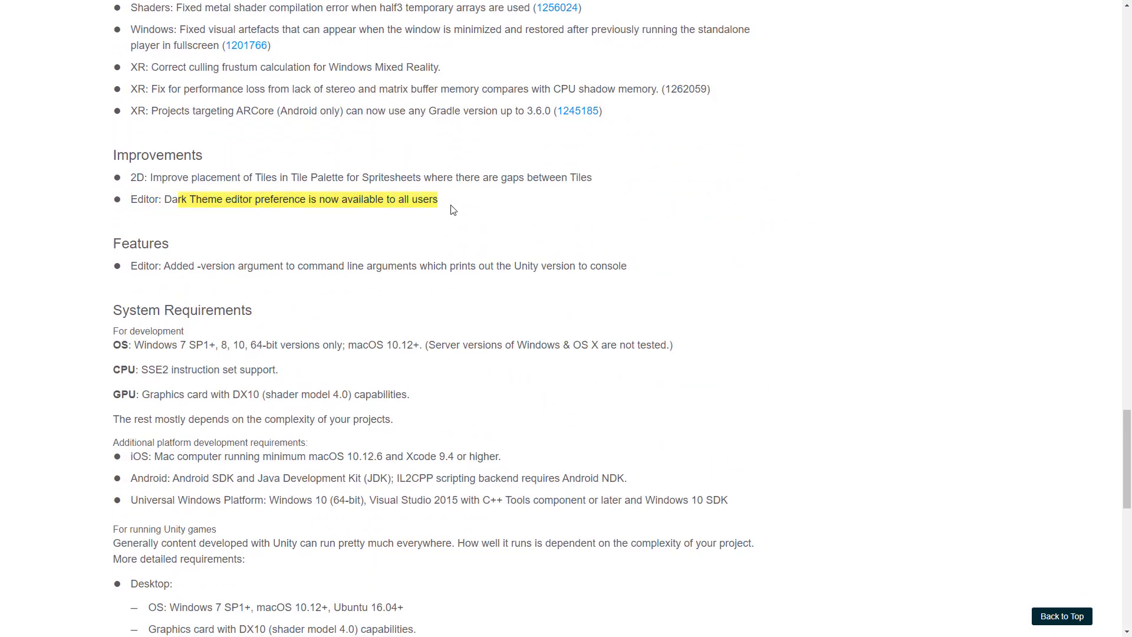
left_click(438, 205)
key("alt+Tab")
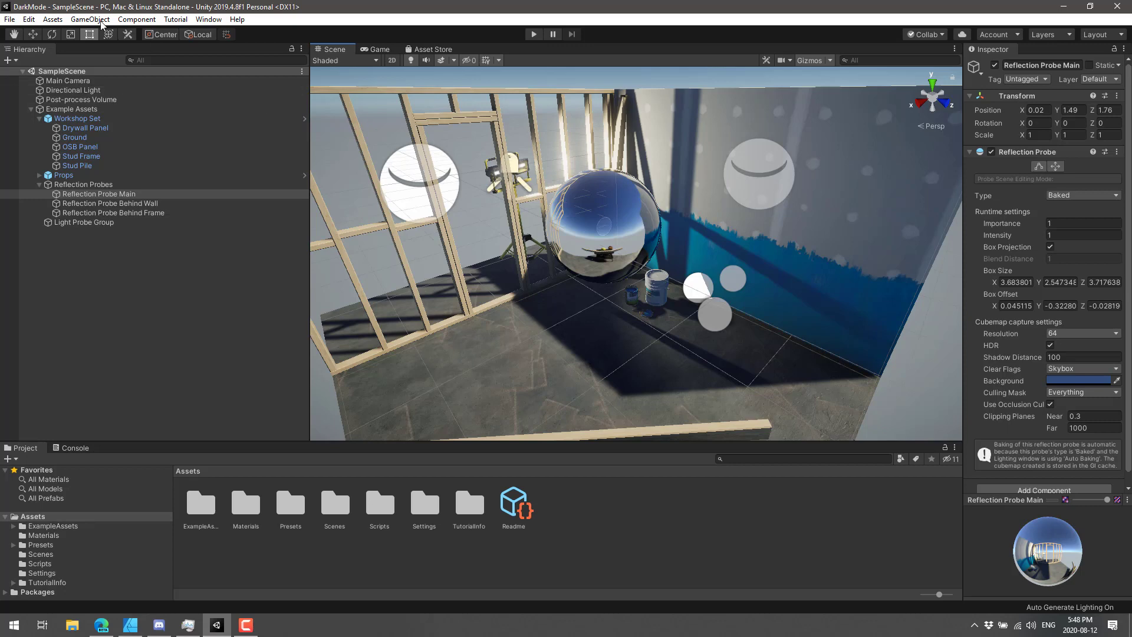
In Preferences, preview the Personal theme, then restore Editor Theme to Professional and close.
left_click(28, 19)
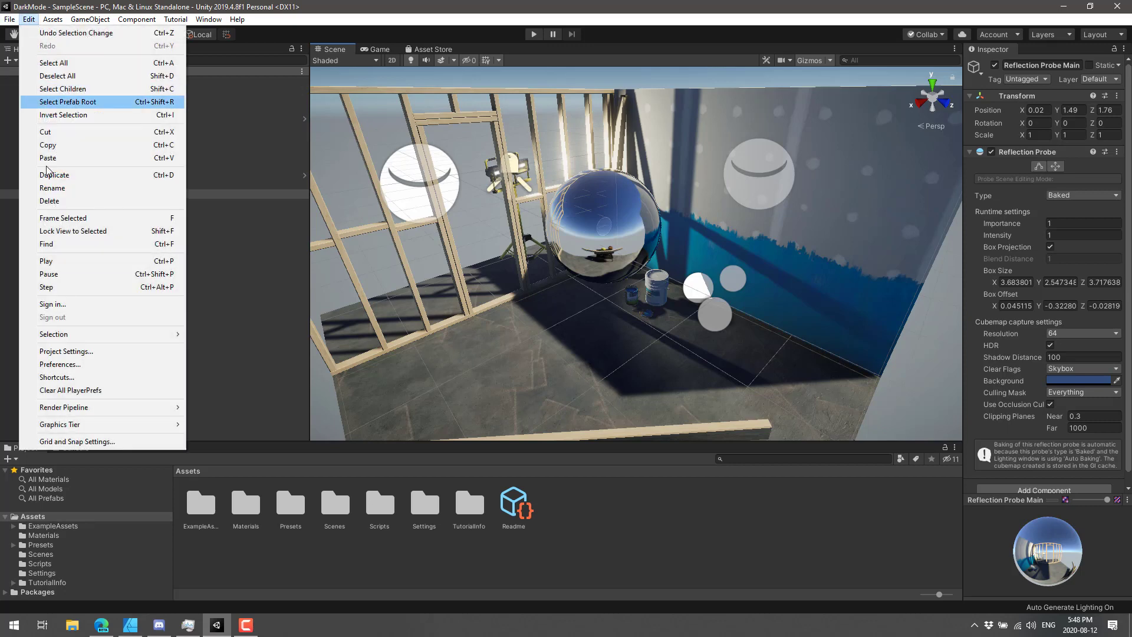
left_click(65, 363)
left_click(587, 278)
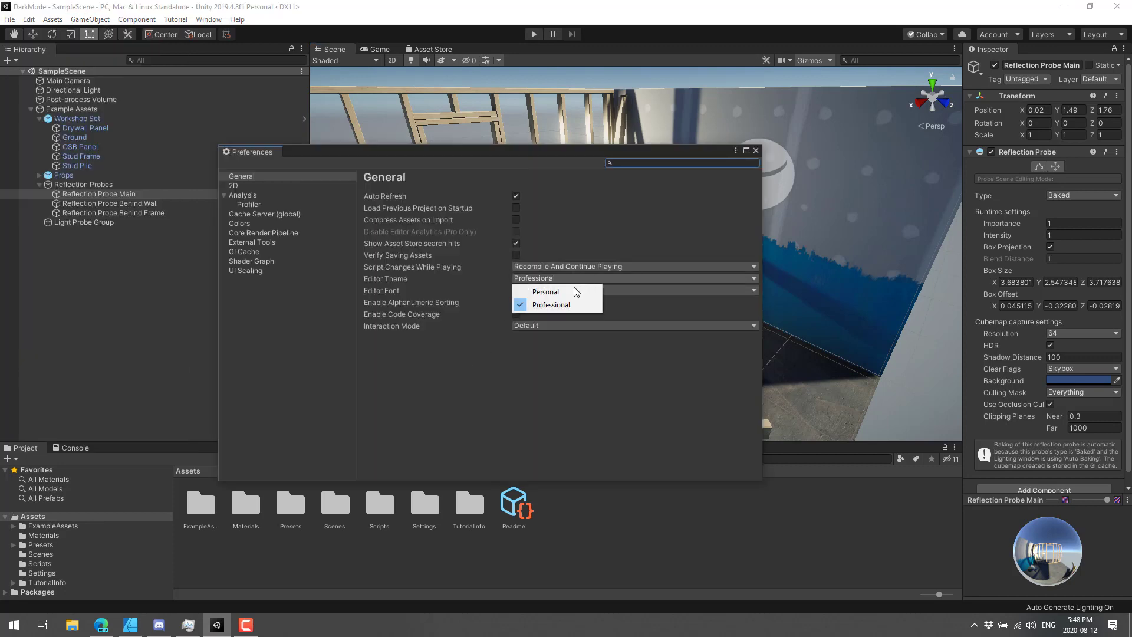
left_click(580, 301)
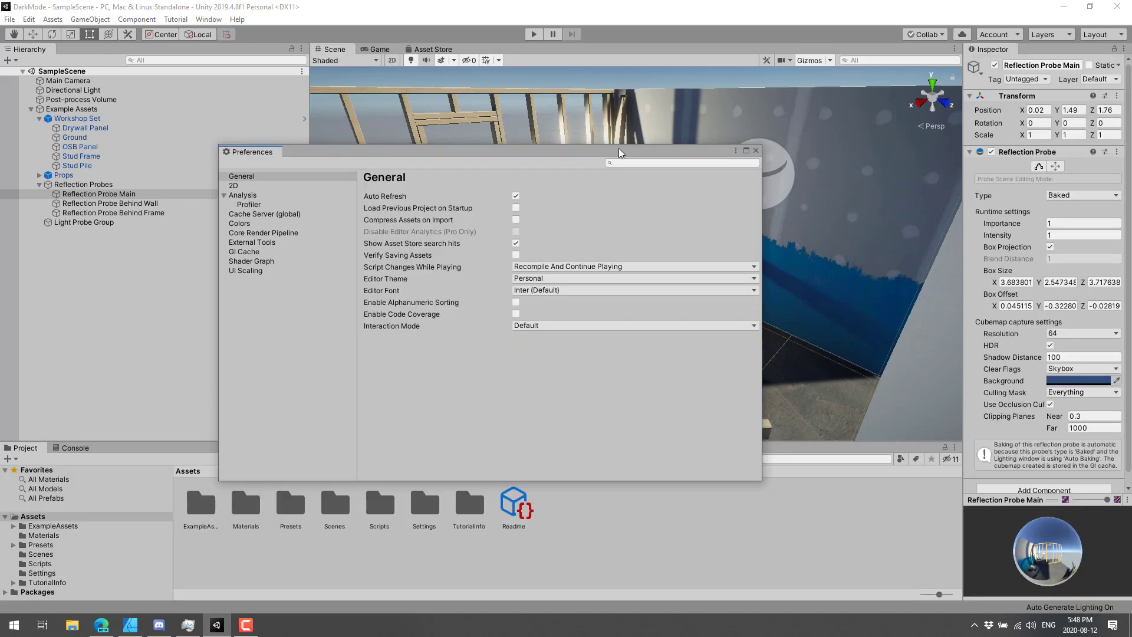
left_click(562, 278)
left_click(552, 304)
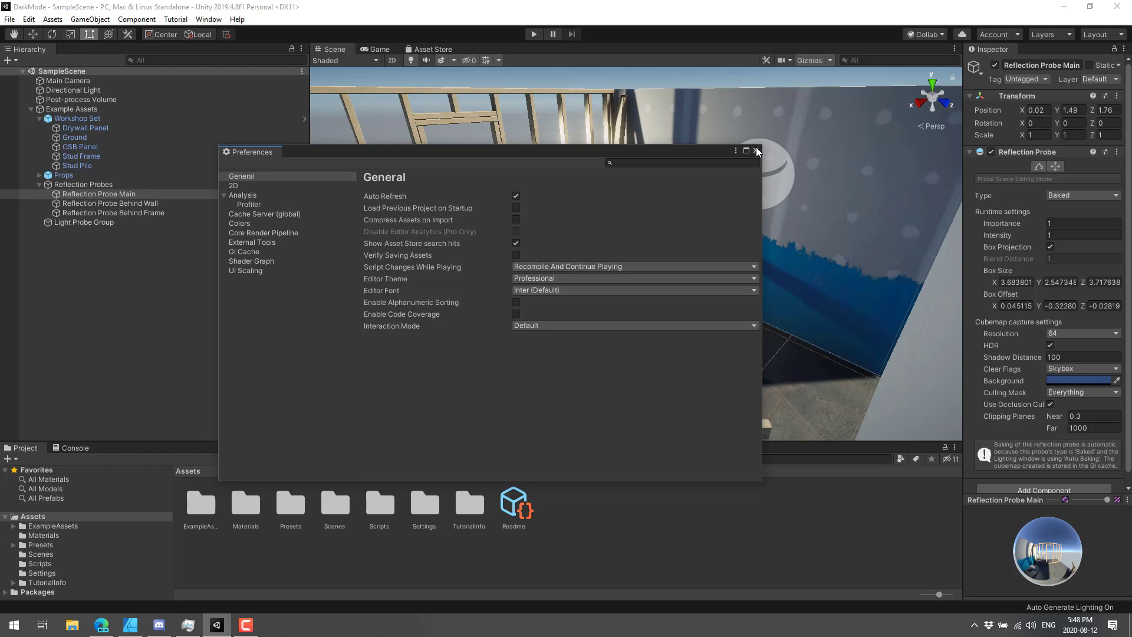
left_click(755, 151)
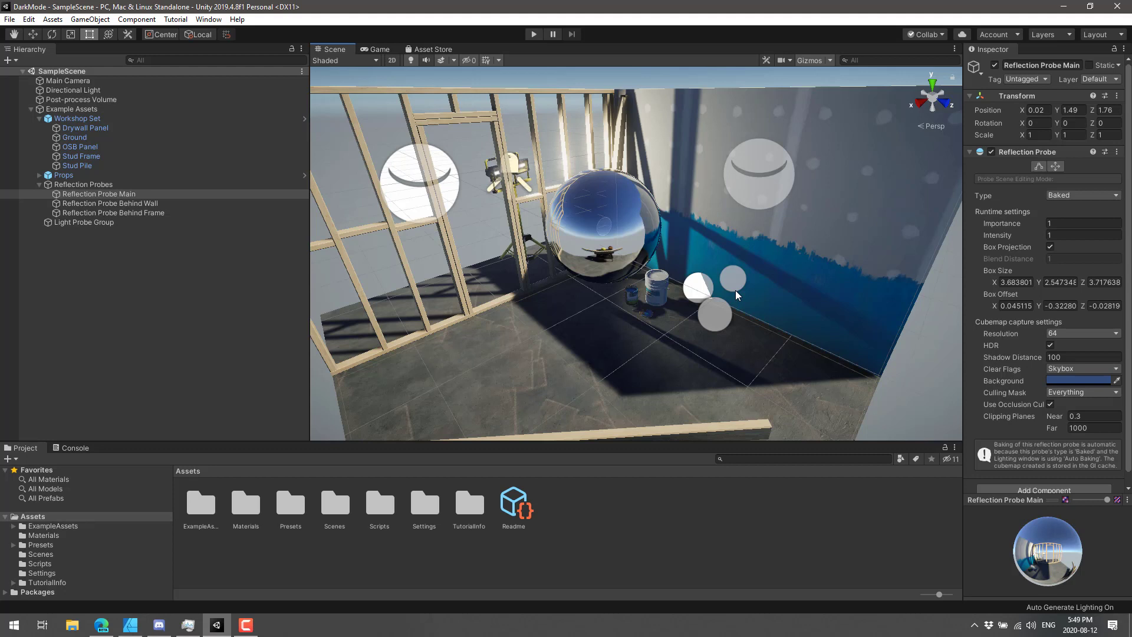
Scroll down the Unity Blog posts to the July 2020 GDC Summer article.
left_click(101, 624)
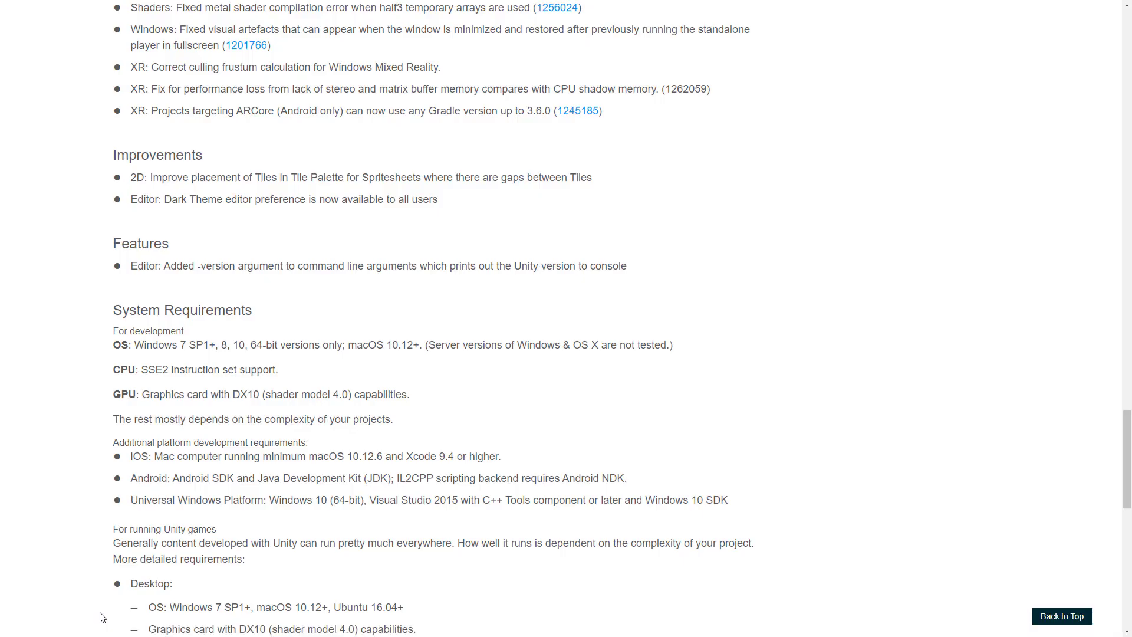
scroll(662, 227, "up", 12)
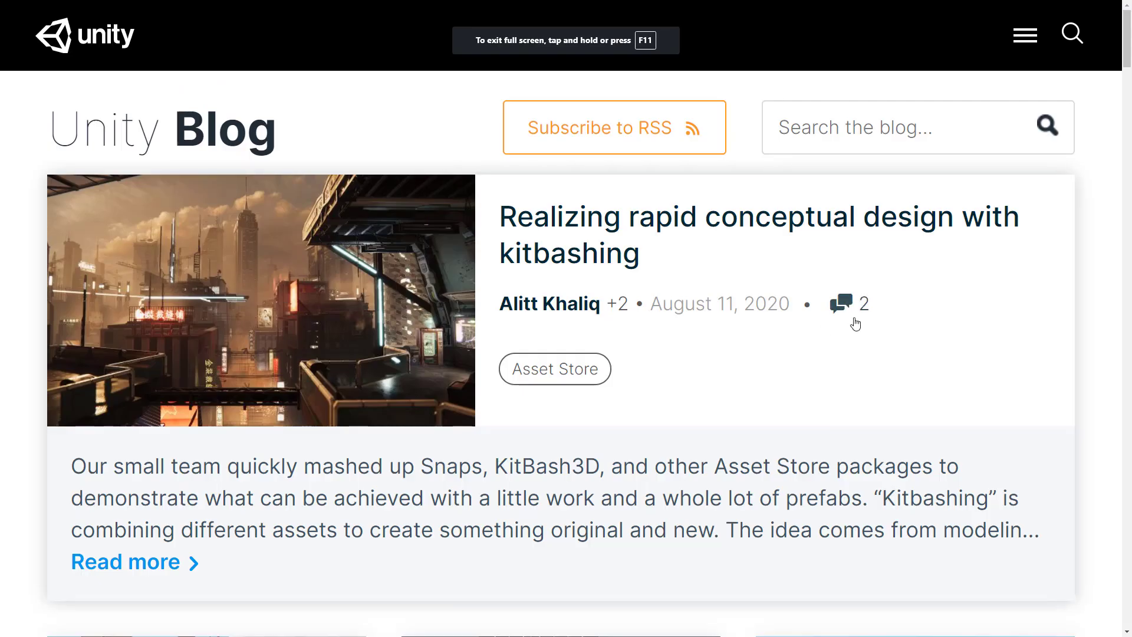
scroll(852, 321, "down", 6)
scroll(816, 318, "down", 5)
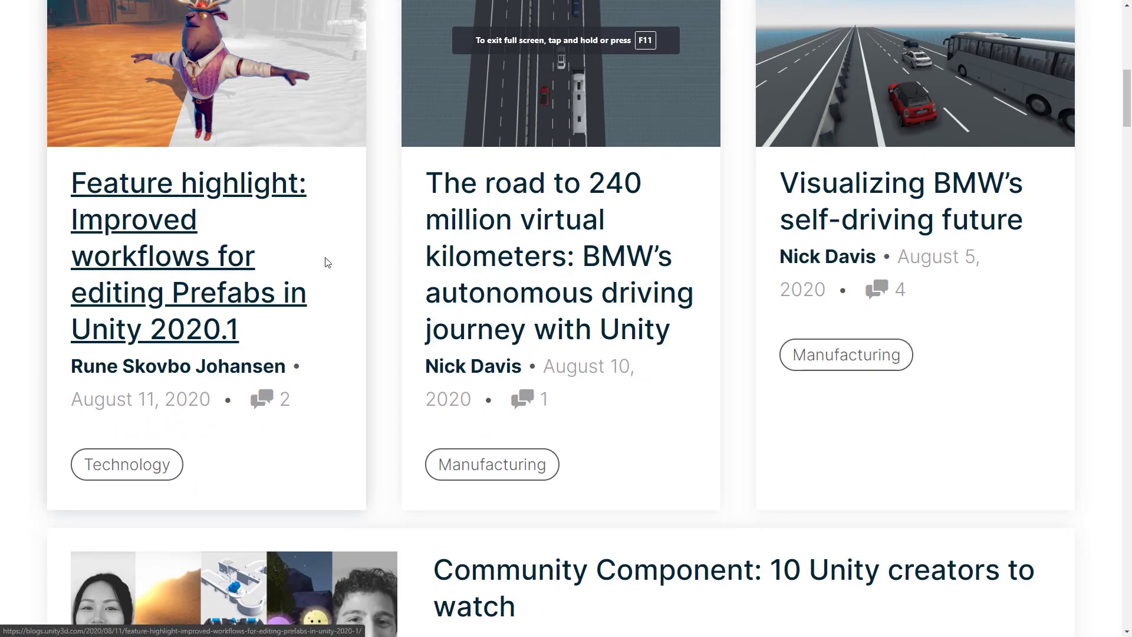
scroll(473, 308, "down", 7)
scroll(473, 308, "down", 10)
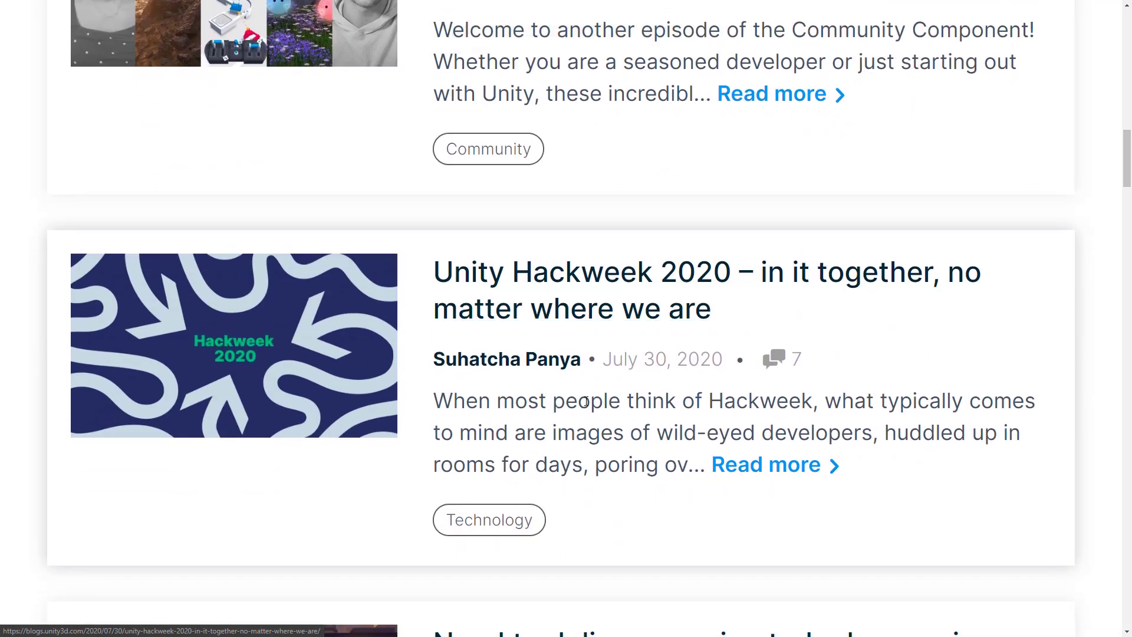
scroll(575, 448, "down", 3)
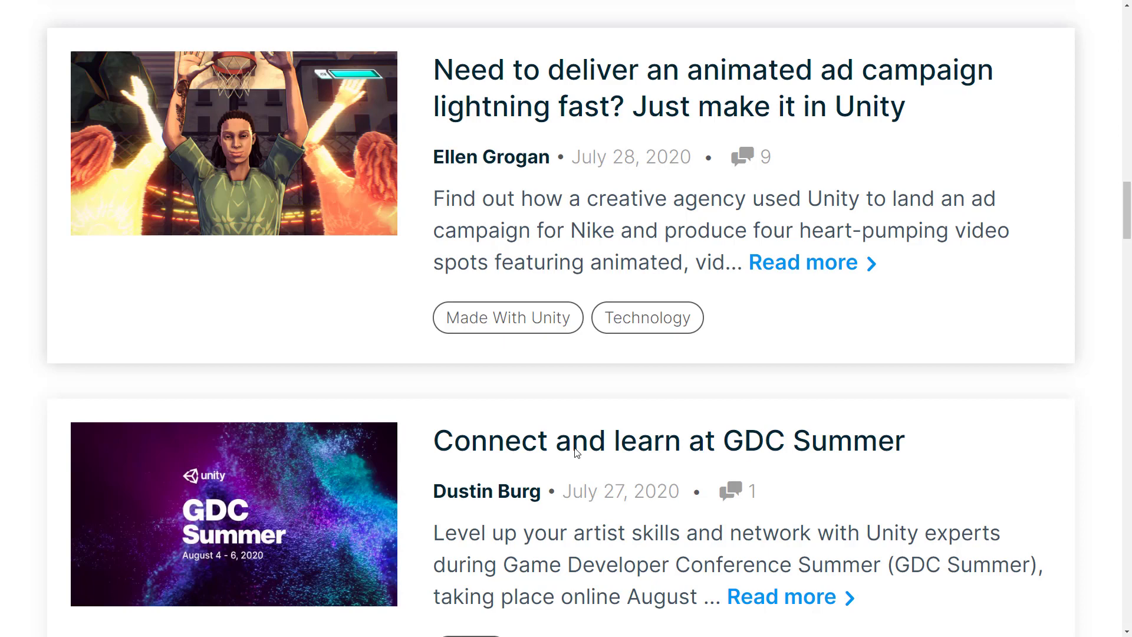
Switch back to the dark-themed Unity editor window with Alt+Tab.
key("alt+Tab")
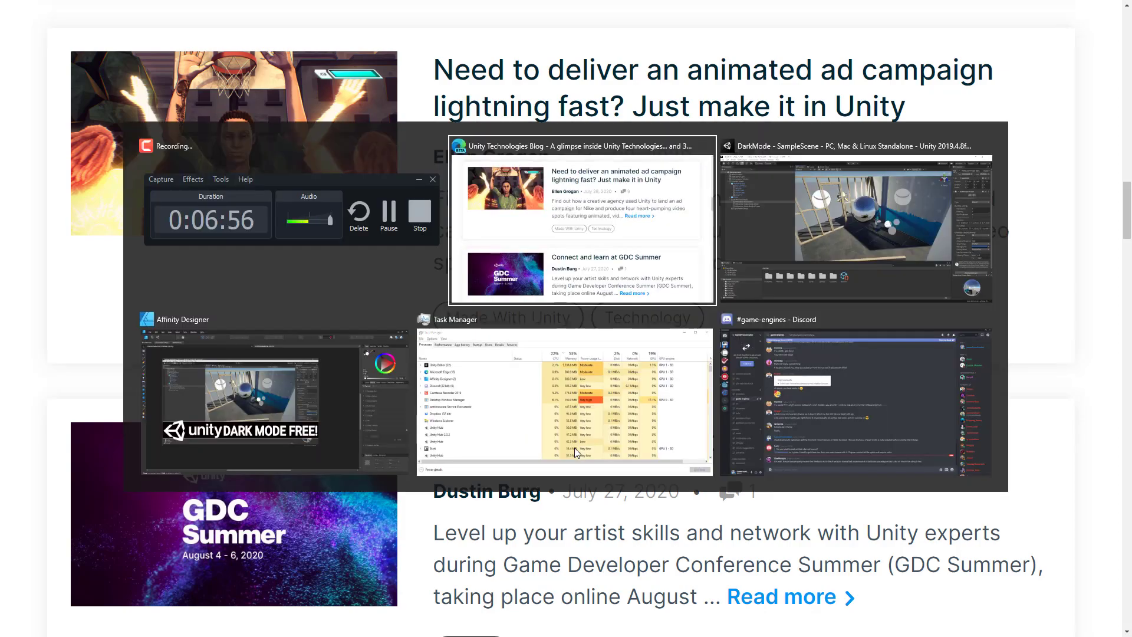